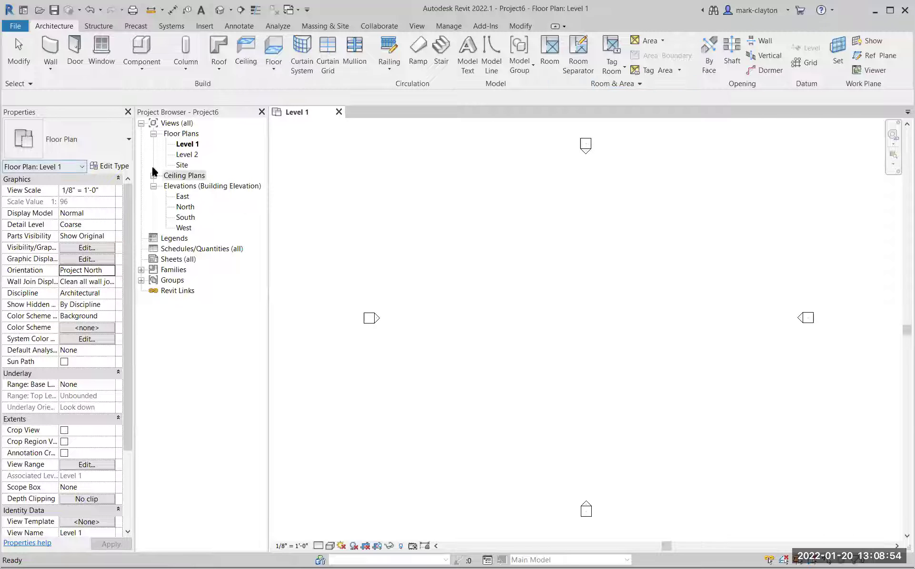
- Open the Level 2 plan and East elevation, zooming in on the Level 1 and Level 2 heads
{"action": "double_click", "coordinate": [187, 155]}
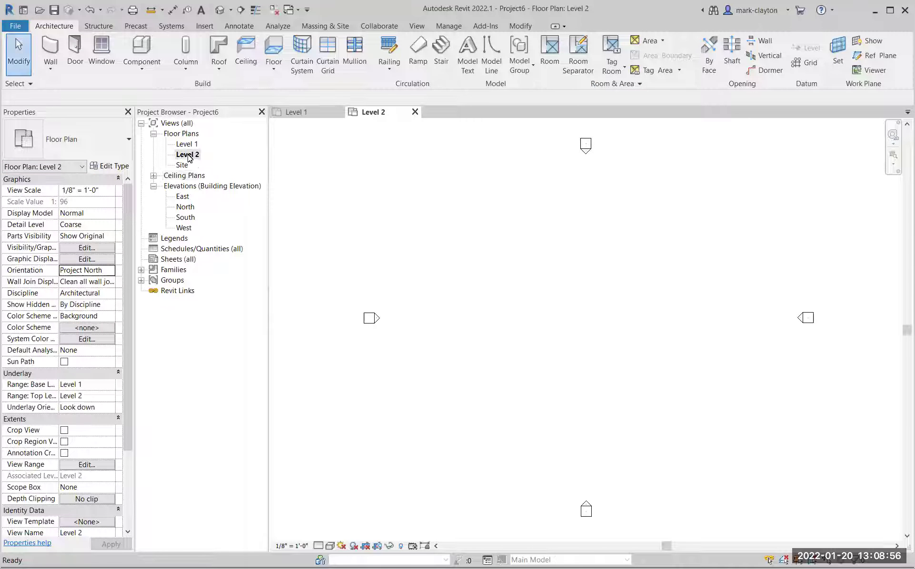
{"action": "double_click", "coordinate": [183, 197]}
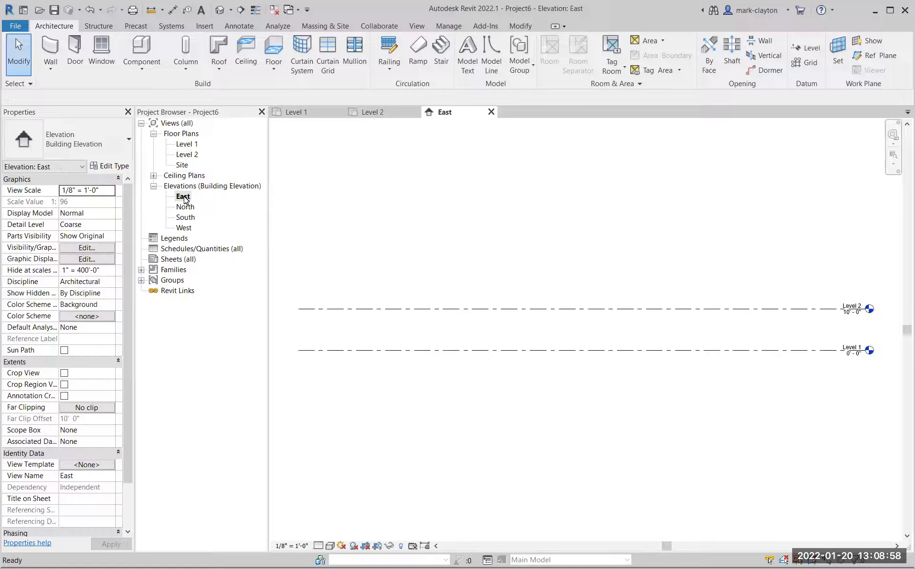
{"action": "scroll", "coordinate": [645, 331], "scroll_direction": "up", "scroll_amount": 2}
{"action": "middle_click_drag", "start_coordinate": [692, 341], "coordinate": [402, 355]}
{"action": "scroll", "coordinate": [507, 346], "scroll_direction": "up", "scroll_amount": 2}
{"action": "scroll", "coordinate": [562, 343], "scroll_direction": "up", "scroll_amount": 1}
{"action": "mouse_move", "coordinate": [562, 344]}
{"action": "middle_mouse_down"}
{"action": "mouse_move", "coordinate": [498, 297]}
{"action": "mouse_move", "coordinate": [486, 302]}
{"action": "middle_mouse_up"}
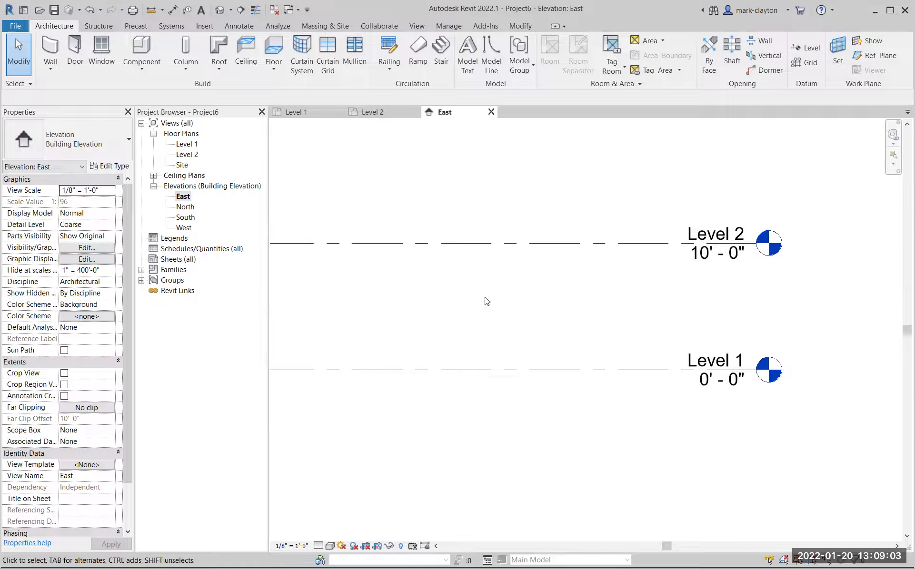
- Open the South elevation, pan it to the level heads, and open the default 3D view
{"action": "double_click", "coordinate": [190, 217]}
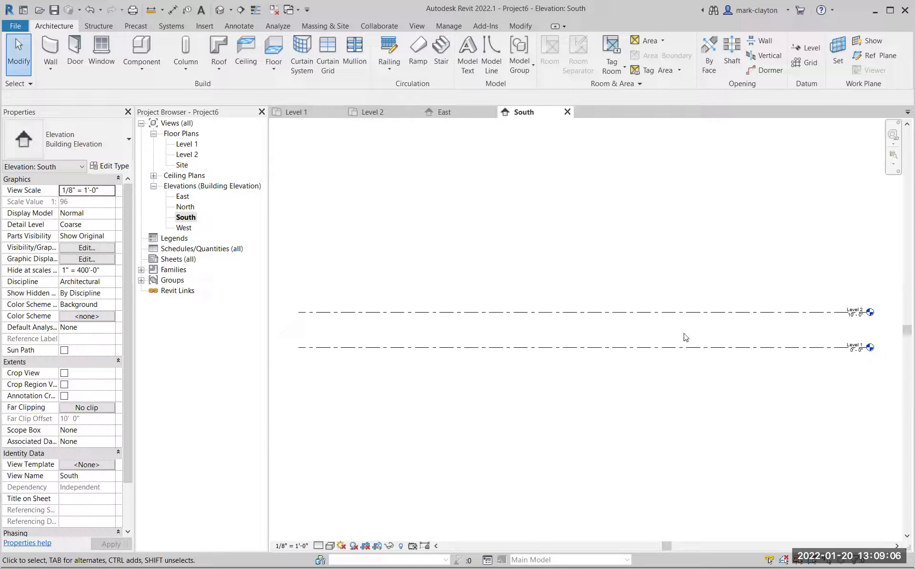
{"action": "middle_click_drag", "start_coordinate": [707, 327], "coordinate": [494, 320]}
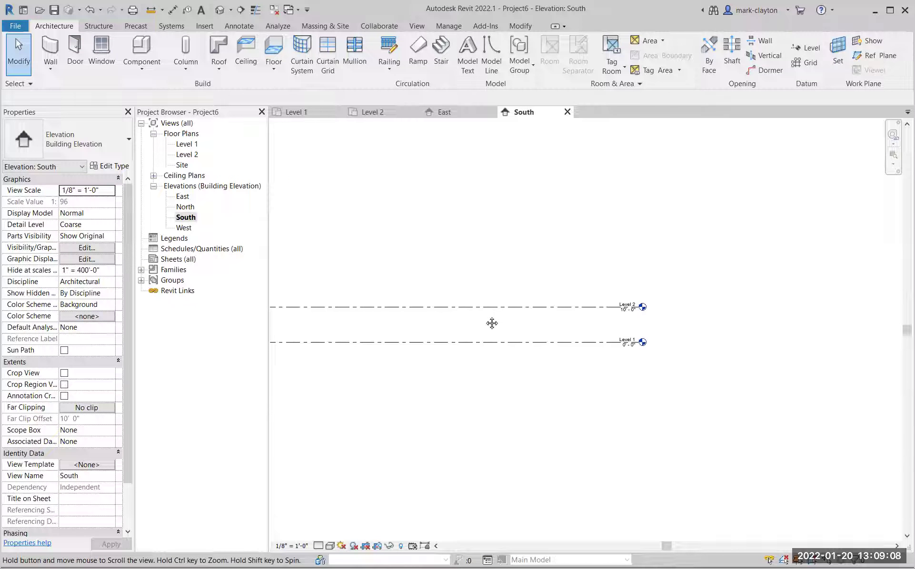
{"action": "scroll", "coordinate": [495, 316], "scroll_direction": "up", "scroll_amount": 3}
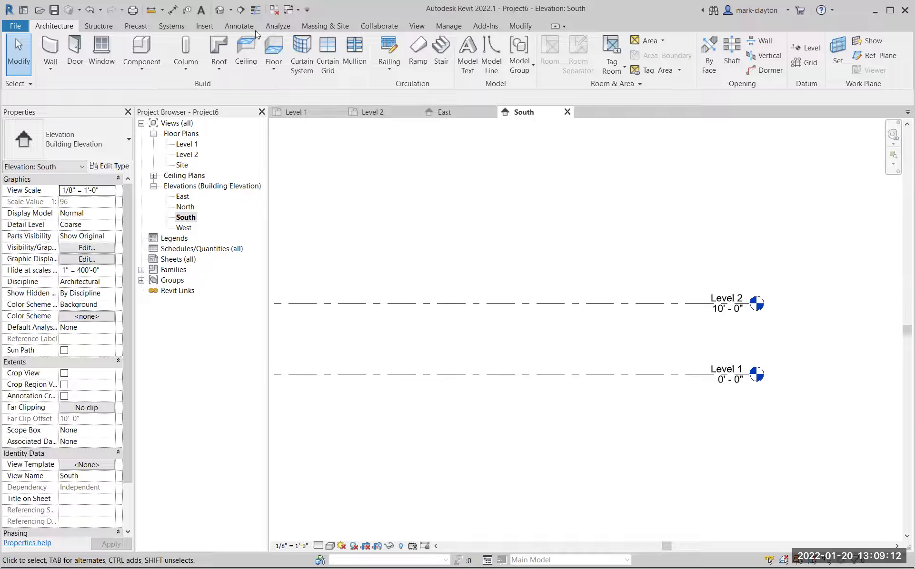
{"action": "left_click", "coordinate": [218, 12]}
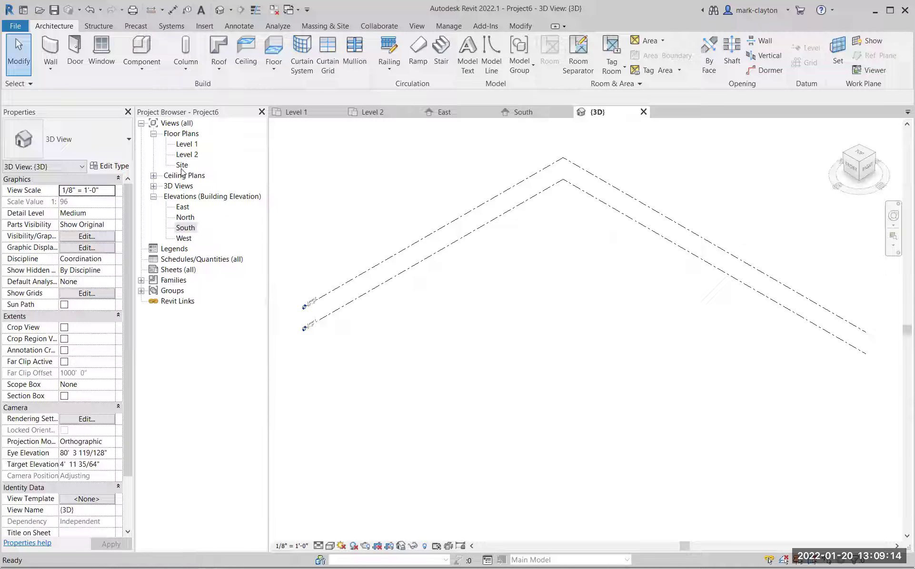
{"action": "left_click", "coordinate": [151, 191]}
{"action": "left_click", "coordinate": [153, 186]}
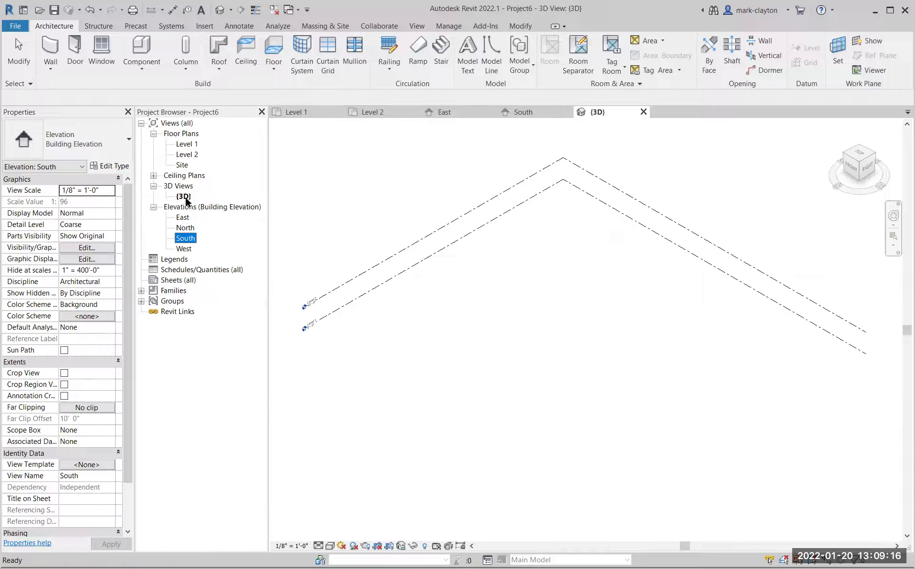
{"action": "scroll", "coordinate": [607, 257], "scroll_direction": "down", "scroll_amount": 3}
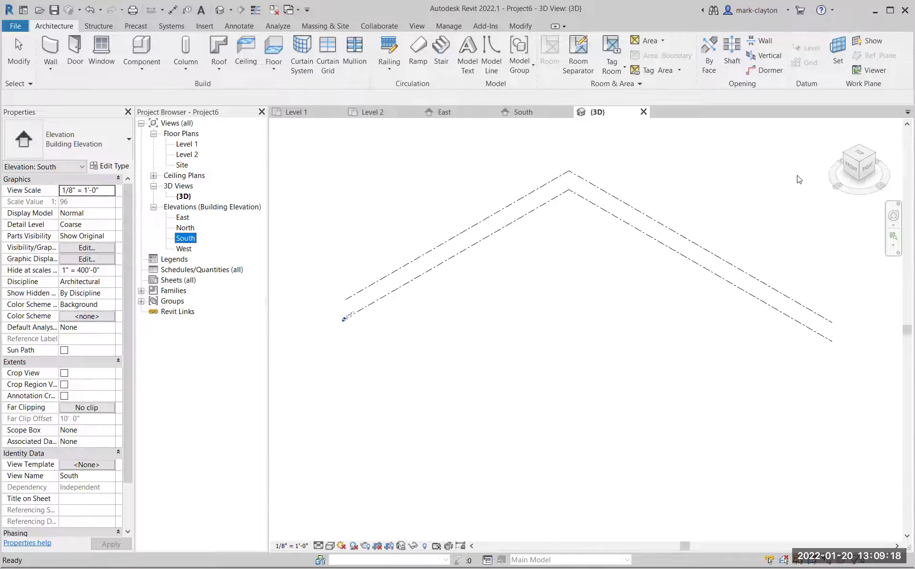
{"action": "left_click_drag", "start_coordinate": [867, 167], "coordinate": [820, 153]}
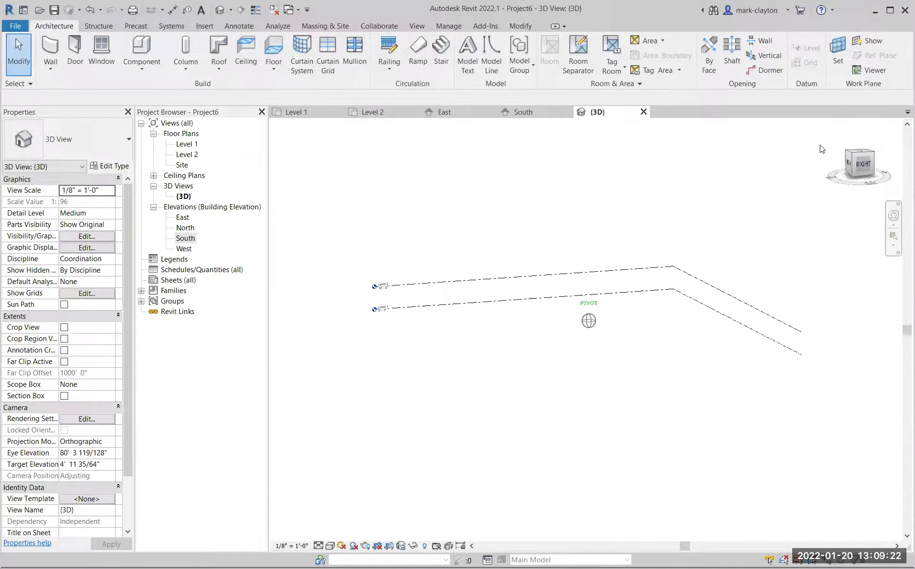
{"action": "left_click_drag", "start_coordinate": [819, 154], "coordinate": [820, 153]}
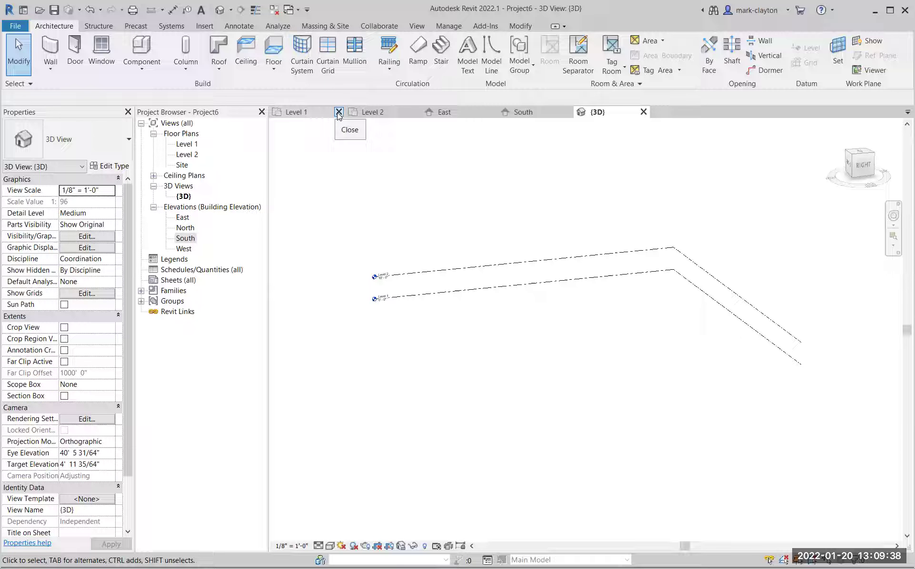
- Close the Level 1, Level 2, East and South views
{"action": "left_click", "coordinate": [338, 112]}
{"action": "left_click", "coordinate": [339, 112]}
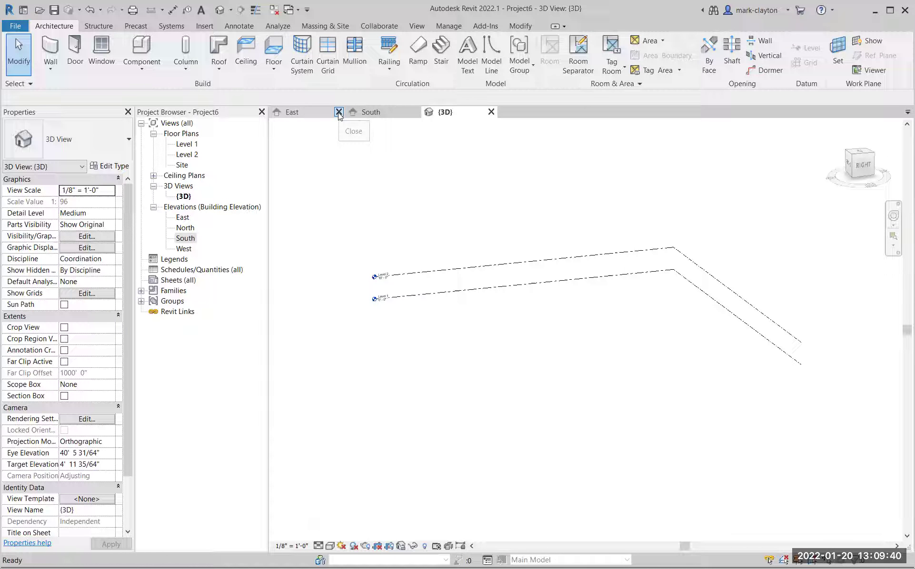
{"action": "left_click", "coordinate": [338, 112]}
{"action": "left_click", "coordinate": [339, 112]}
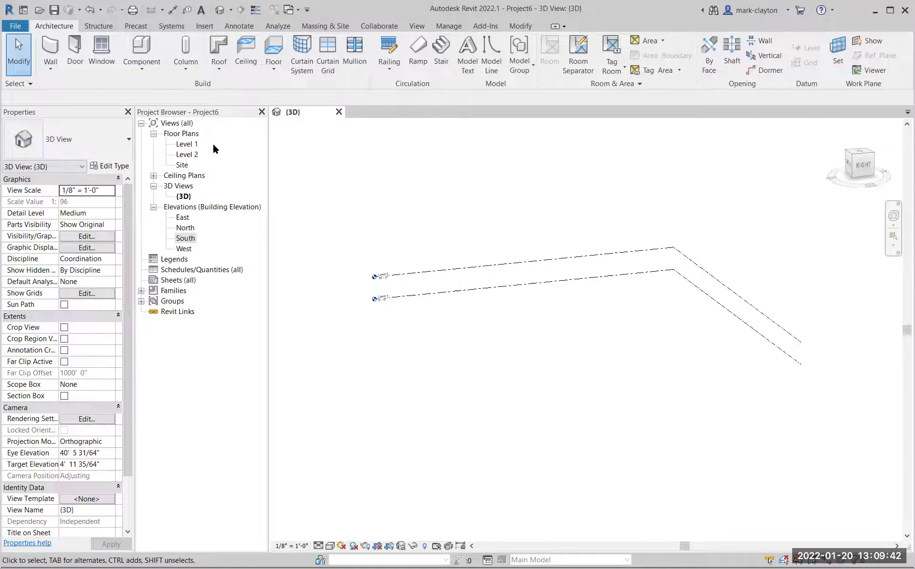
- Reopen the Level 1 plan and the South and East elevations
{"action": "double_click", "coordinate": [186, 145]}
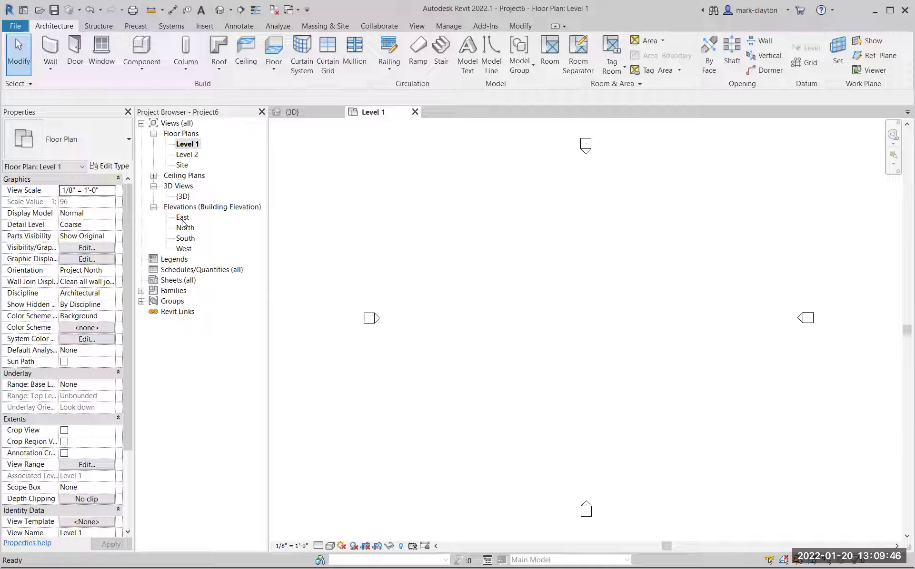
{"action": "double_click", "coordinate": [185, 239]}
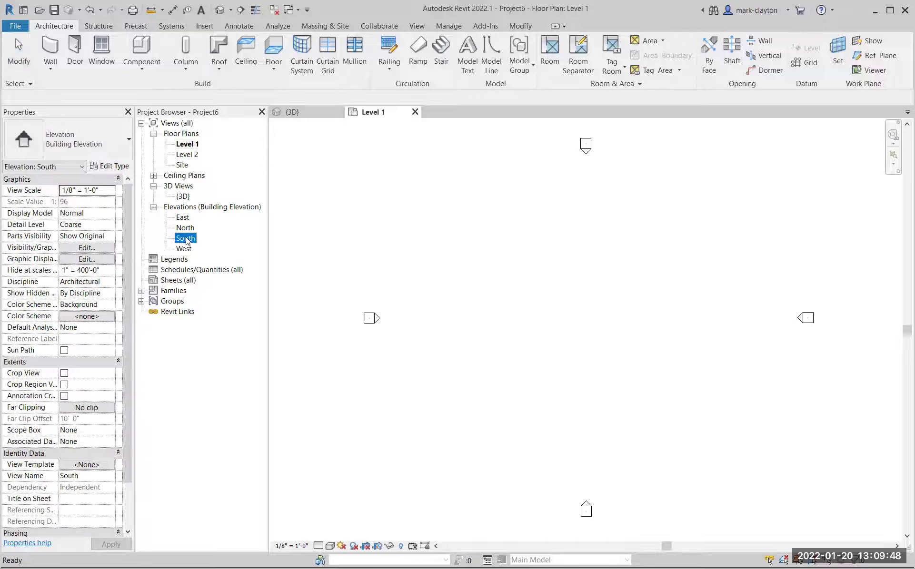
{"action": "double_click", "coordinate": [183, 218]}
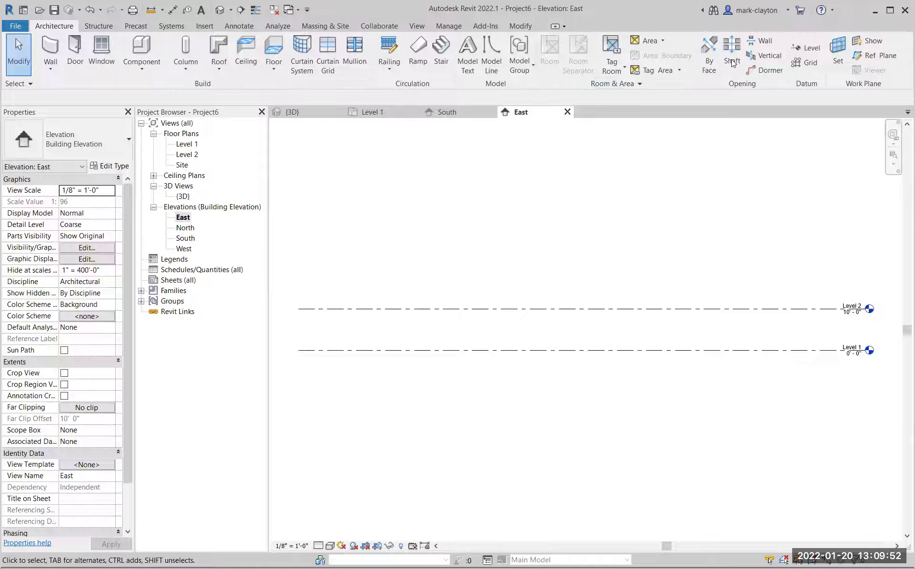
{"action": "left_click", "coordinate": [423, 29]}
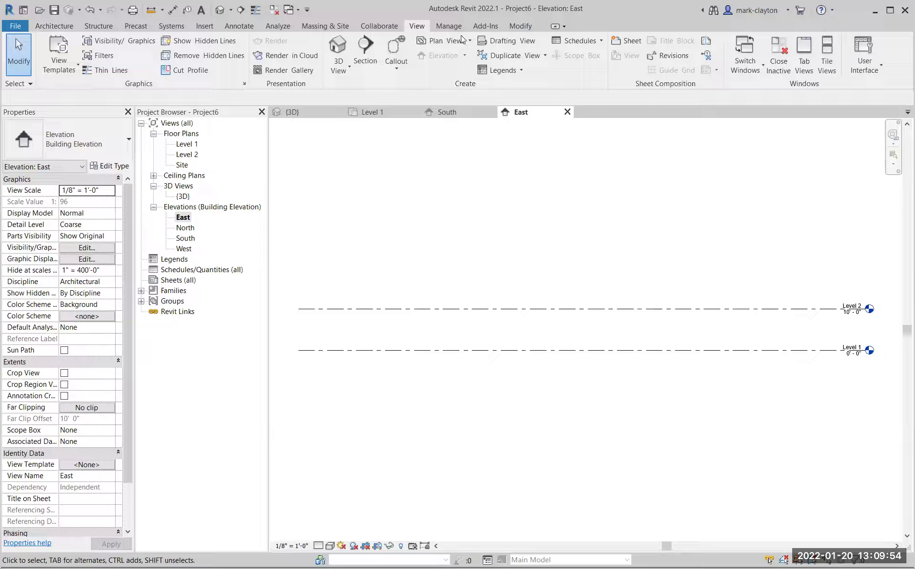
- Tile all open views side by side, orbiting the 3D view and panning the Level 1 plan
{"action": "left_click", "coordinate": [828, 52]}
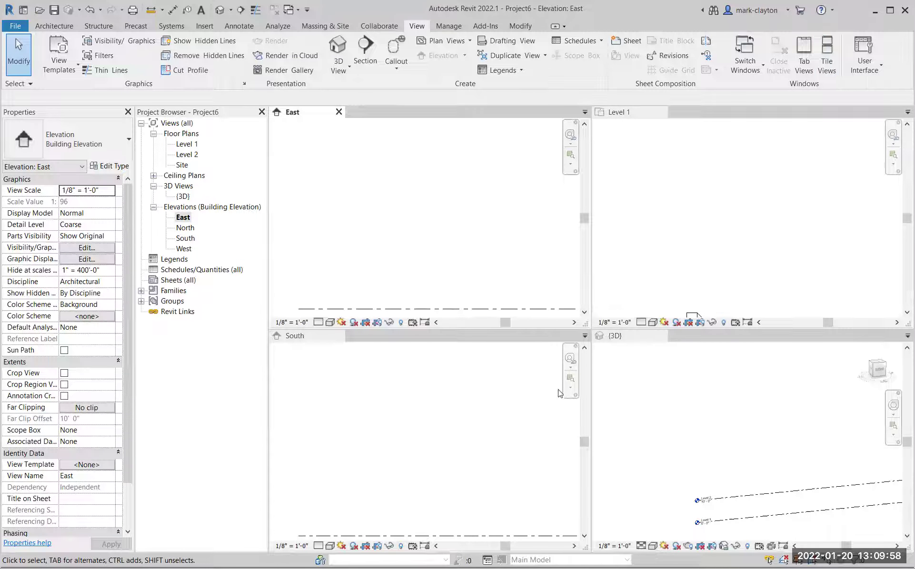
{"action": "middle_click_drag", "start_coordinate": [651, 408], "coordinate": [674, 408], "text": "shift"}
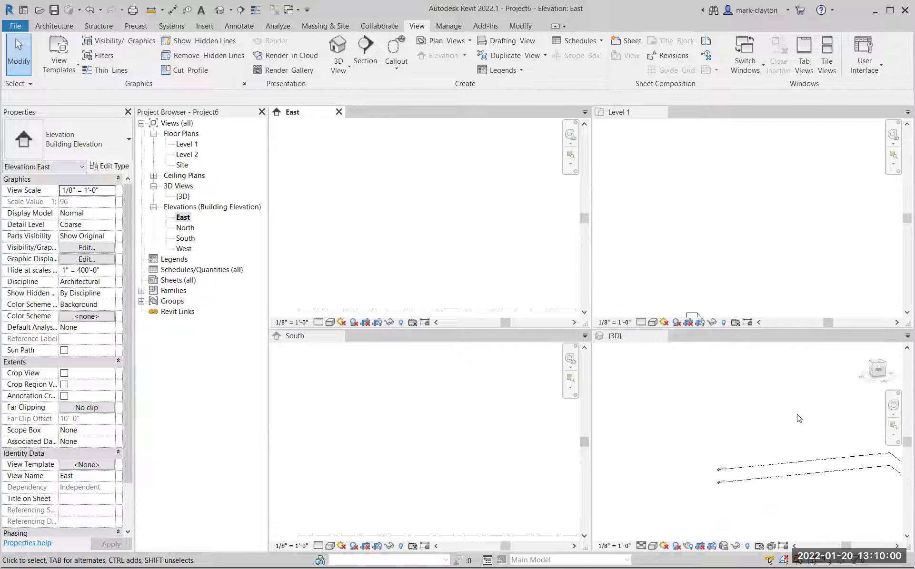
{"action": "middle_click_drag", "start_coordinate": [770, 425], "coordinate": [752, 428], "text": "shift"}
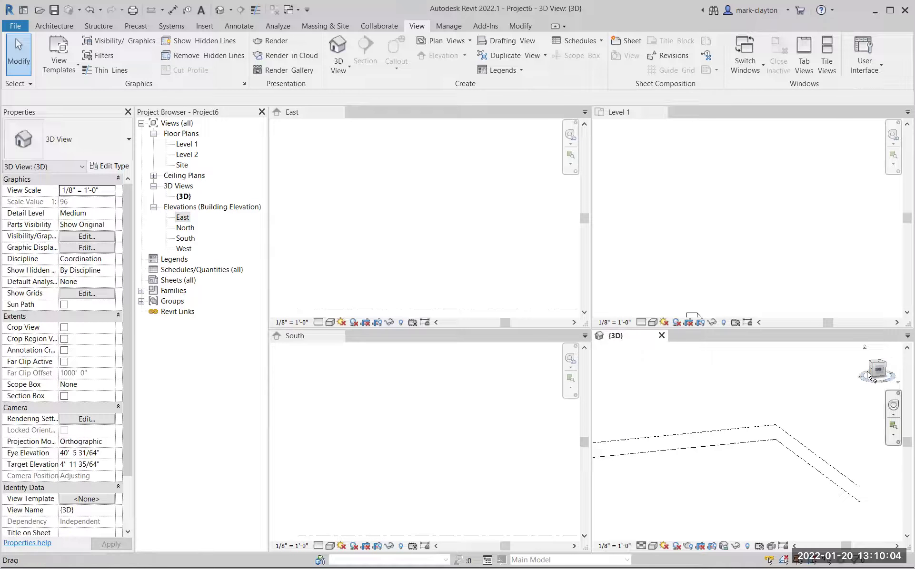
{"action": "left_click_drag", "start_coordinate": [875, 369], "coordinate": [889, 379]}
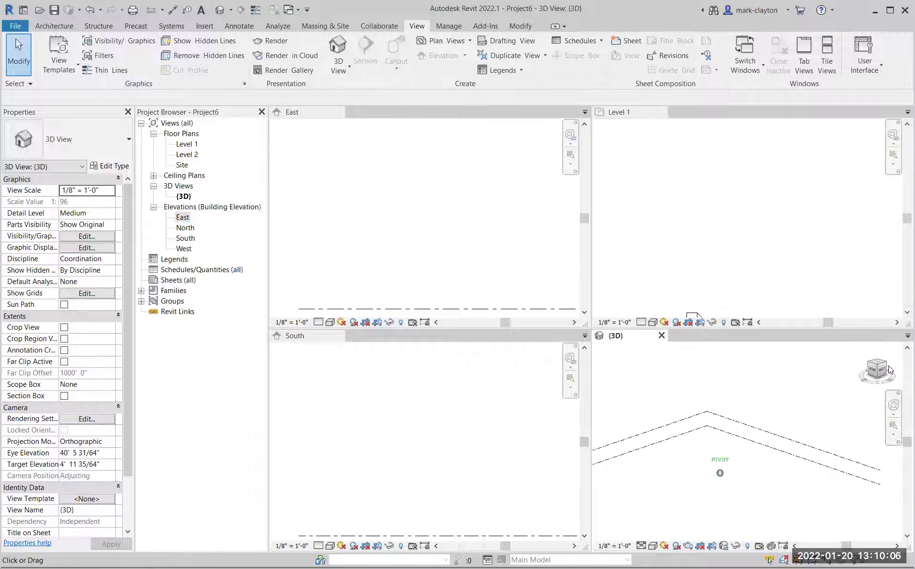
{"action": "left_click", "coordinate": [727, 241]}
{"action": "scroll", "coordinate": [727, 241], "scroll_direction": "down", "scroll_amount": 2}
{"action": "middle_click_drag", "start_coordinate": [747, 231], "coordinate": [683, 208]}
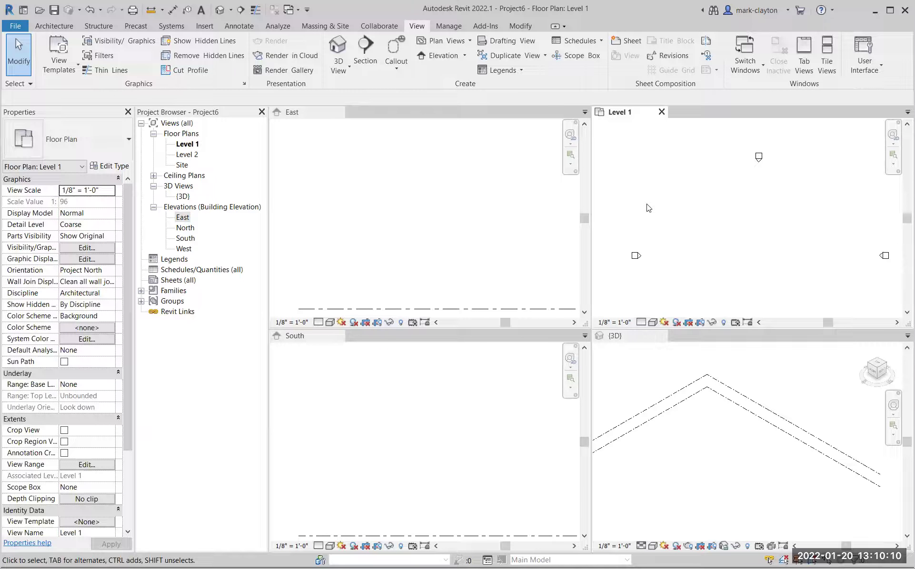
- Zoom the East elevation to fit so both level lines are fully visible
{"action": "left_click", "coordinate": [533, 214]}
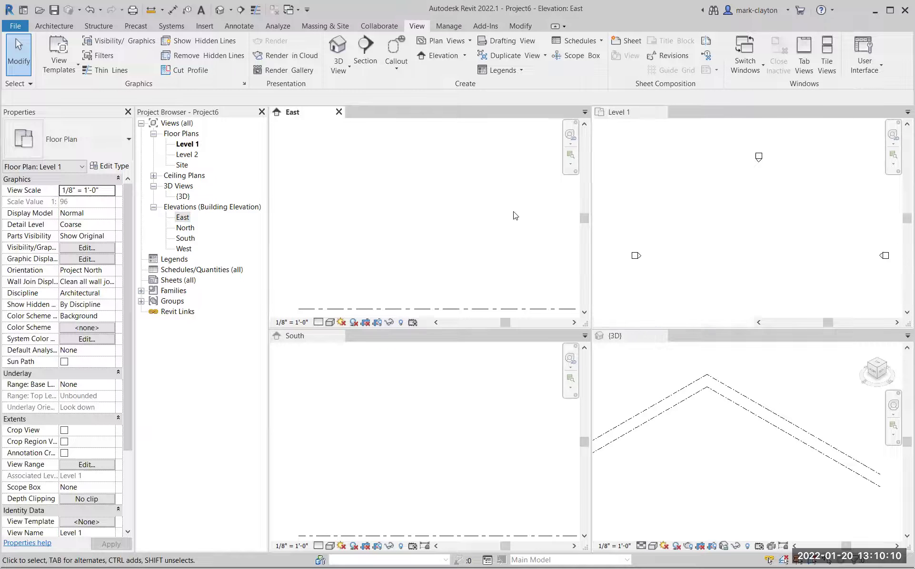
{"action": "left_click", "coordinate": [570, 155]}
{"action": "left_click_drag", "start_coordinate": [526, 181], "coordinate": [570, 173]}
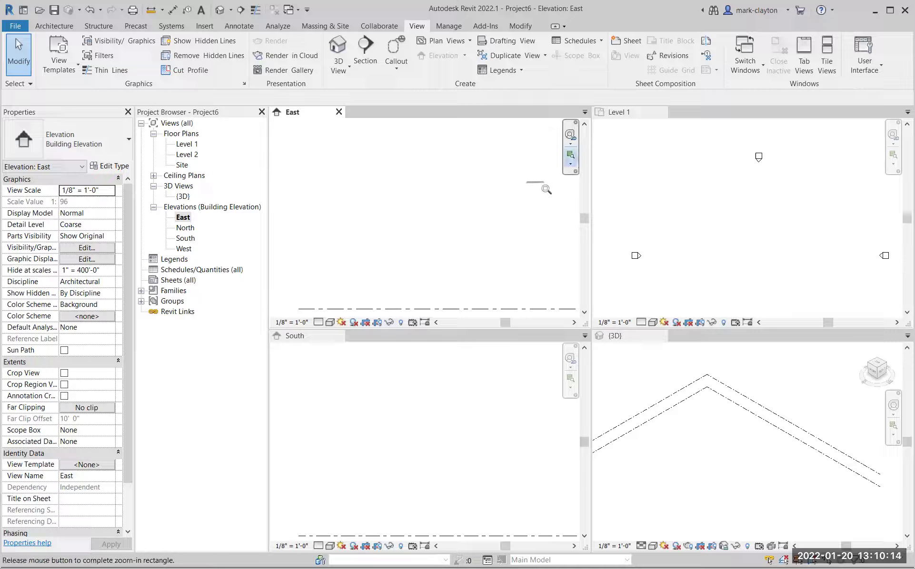
{"action": "left_click", "coordinate": [570, 164]}
{"action": "left_click", "coordinate": [536, 193]}
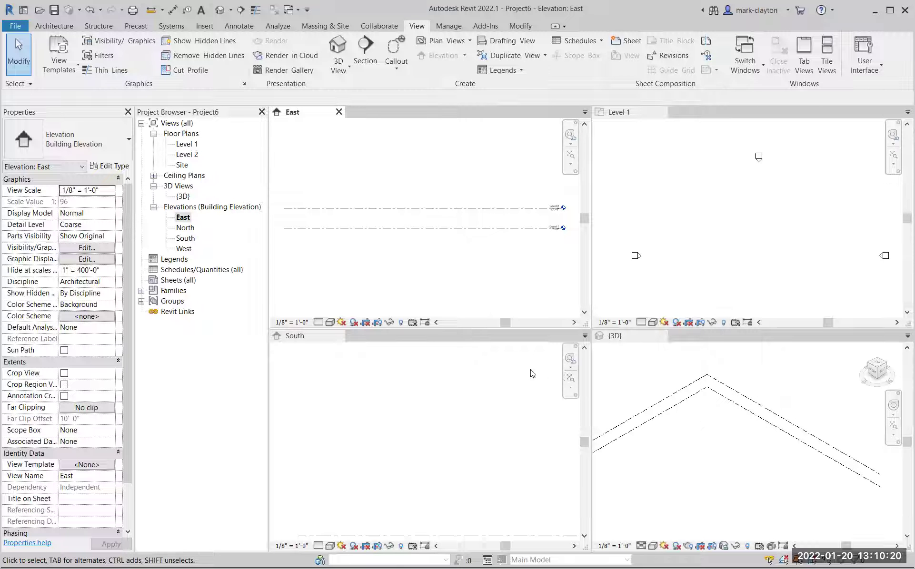
{"action": "left_click", "coordinate": [566, 380]}
- Zoom the South elevation to fit, then zoom and pan South and East to the level heads
{"action": "left_click", "coordinate": [570, 387]}
{"action": "left_click", "coordinate": [544, 417]}
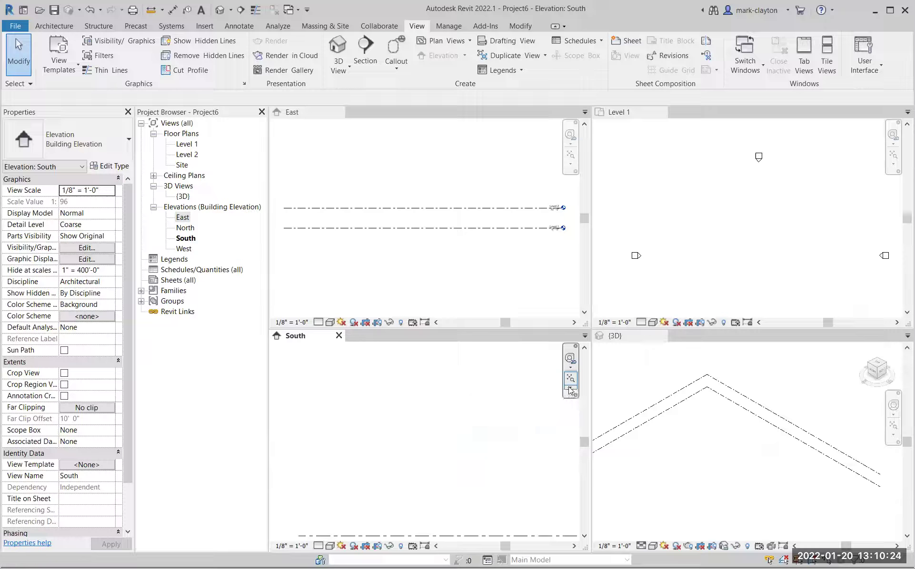
{"action": "scroll", "coordinate": [523, 445], "scroll_direction": "up", "scroll_amount": 1}
{"action": "scroll", "coordinate": [523, 450], "scroll_direction": "up", "scroll_amount": 1}
{"action": "middle_click_drag", "start_coordinate": [527, 458], "coordinate": [431, 451]}
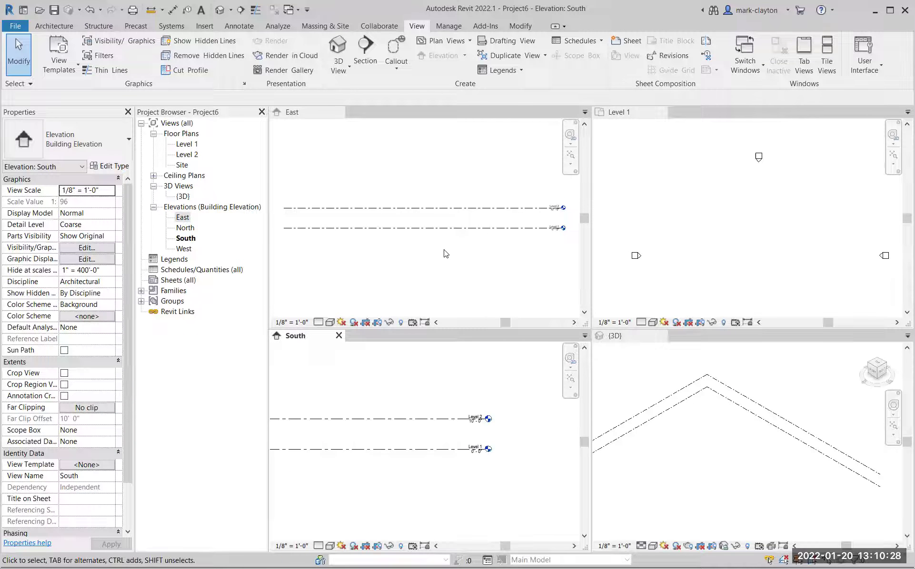
{"action": "scroll", "coordinate": [479, 261], "scroll_direction": "up", "scroll_amount": 1}
{"action": "middle_click_drag", "start_coordinate": [480, 261], "coordinate": [380, 266]}
{"action": "scroll", "coordinate": [362, 270], "scroll_direction": "up", "scroll_amount": 1}
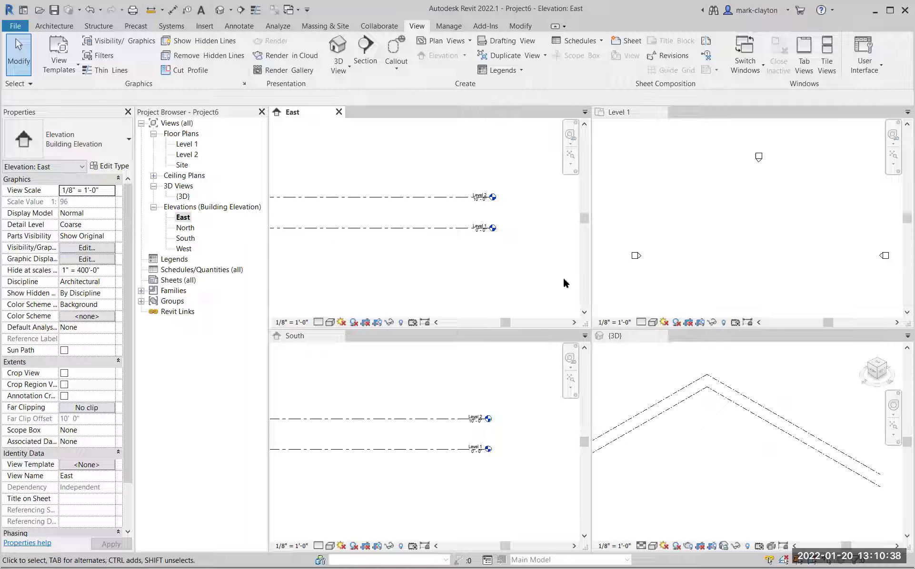
- Widen the East and South elevation tiles and zoom in on the South elevation
{"action": "left_click_drag", "start_coordinate": [592, 292], "coordinate": [610, 296]}
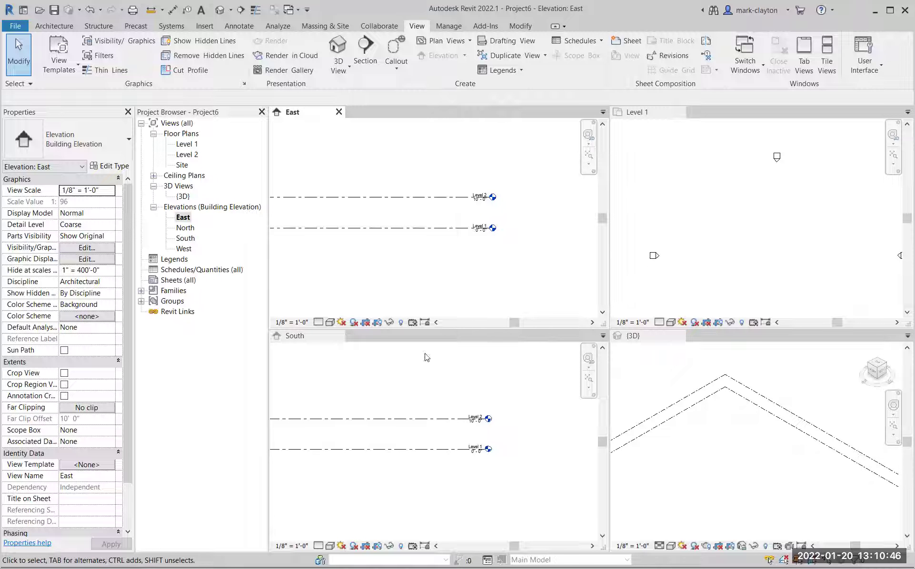
{"action": "left_click", "coordinate": [431, 377]}
{"action": "scroll", "coordinate": [440, 448], "scroll_direction": "up", "scroll_amount": 2}
{"action": "scroll", "coordinate": [457, 471], "scroll_direction": "up", "scroll_amount": 2}
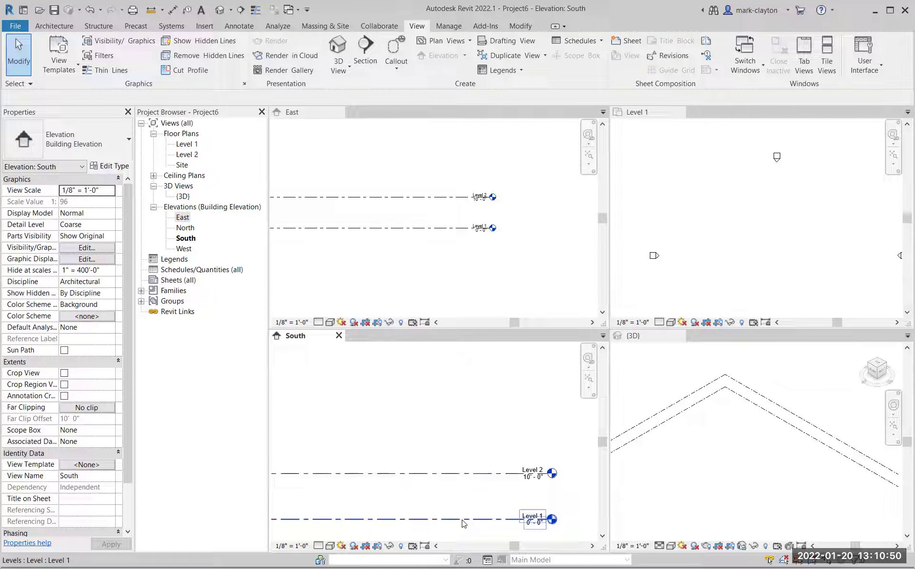
- Copy Level 1 to new levels at 16'-6", 25'-0" and -6'-0" in the South elevation
{"action": "left_click", "coordinate": [456, 520]}
{"action": "mouse_move", "coordinate": [450, 519]}
{"action": "left_mouse_down", "text": "ctrl"}
{"action": "mouse_move", "coordinate": [458, 446]}
{"action": "mouse_move", "coordinate": [437, 402]}
{"action": "left_mouse_up", "text": "ctrl"}
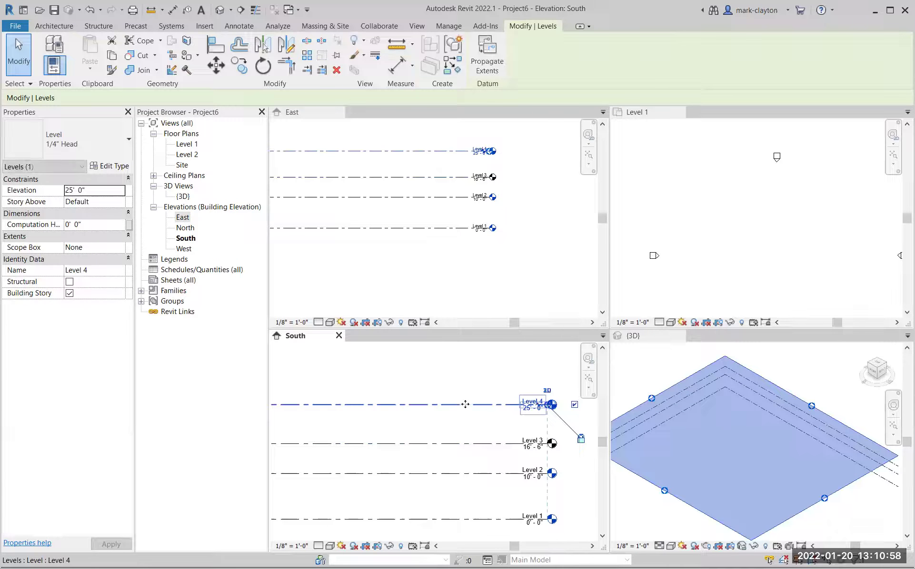
{"action": "left_click", "coordinate": [456, 519]}
{"action": "scroll", "coordinate": [460, 519], "scroll_direction": "down", "scroll_amount": 1}
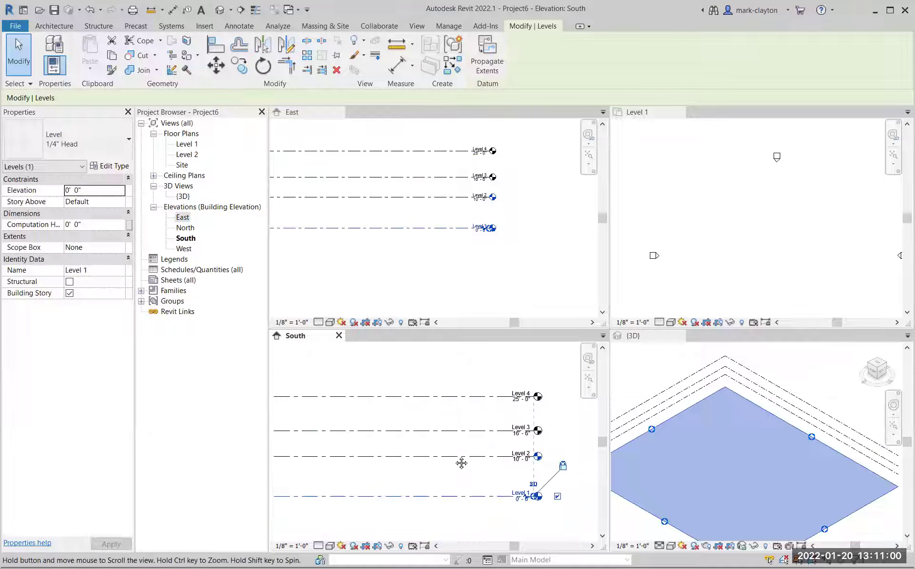
{"action": "middle_click_drag", "start_coordinate": [460, 510], "coordinate": [453, 443]}
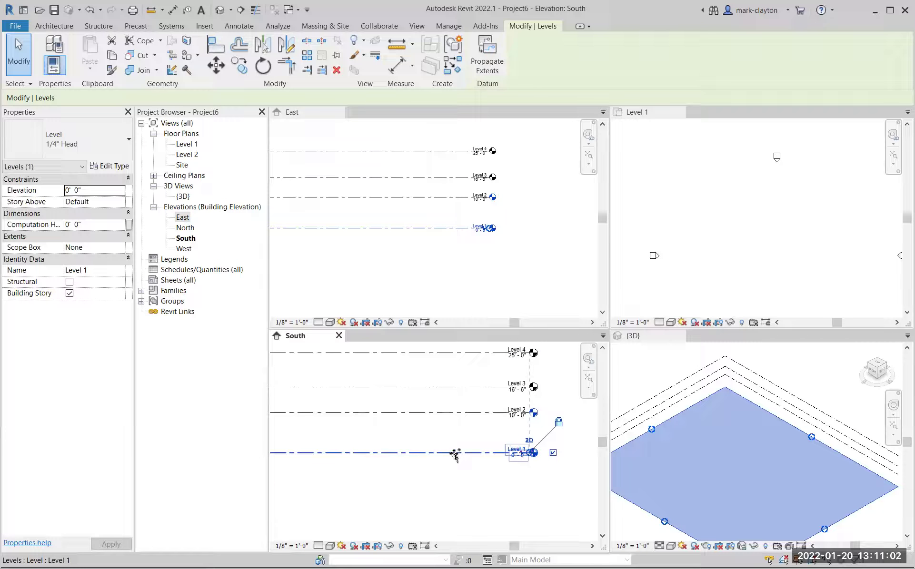
{"action": "left_click_drag", "start_coordinate": [455, 455], "coordinate": [455, 477], "text": "ctrl"}
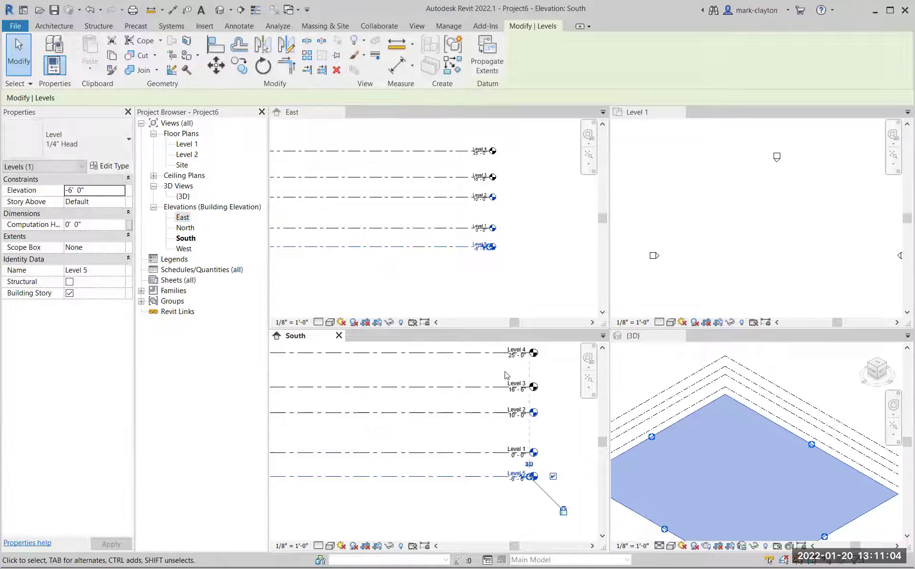
- Rename Level 4 to Top and Level 3 to Eave
{"action": "left_click", "coordinate": [515, 349]}
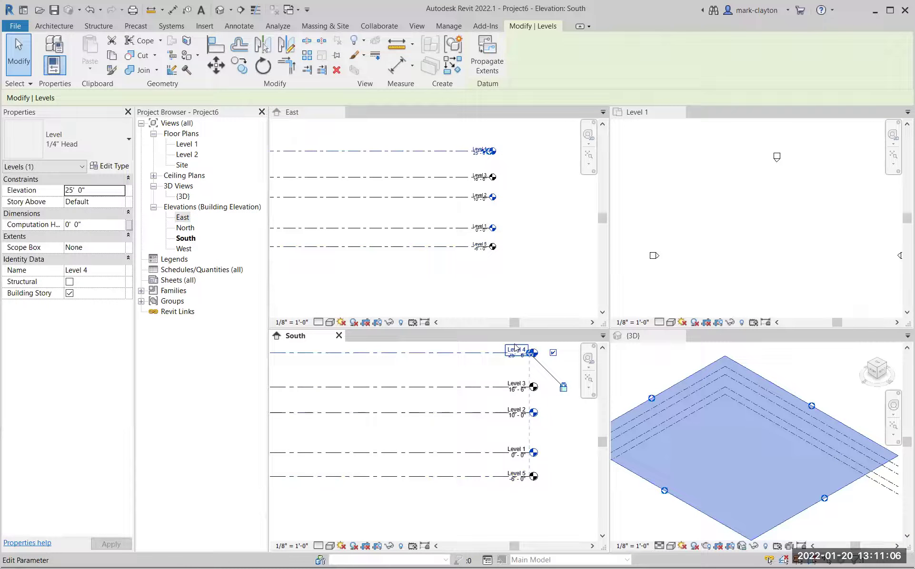
{"action": "type", "text": "Top"}
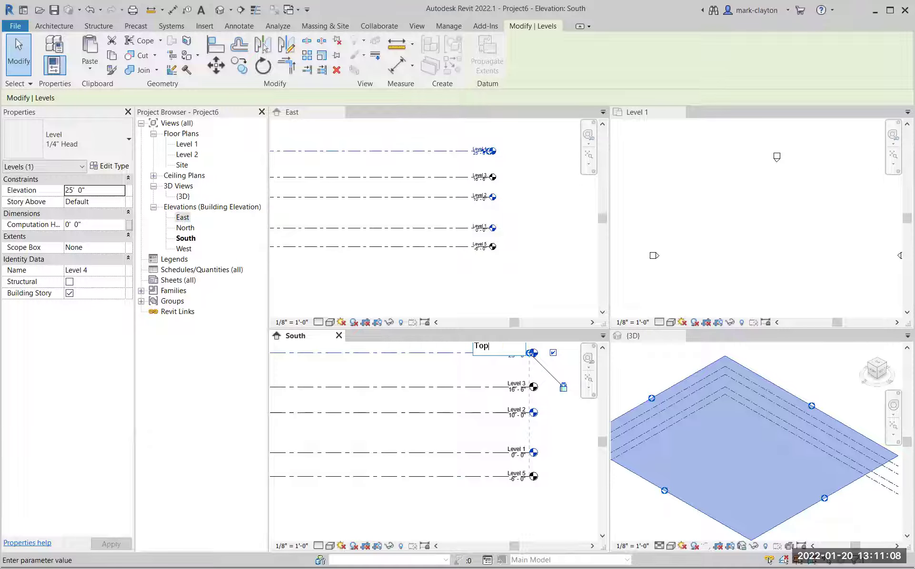
{"action": "key", "text": "Return"}
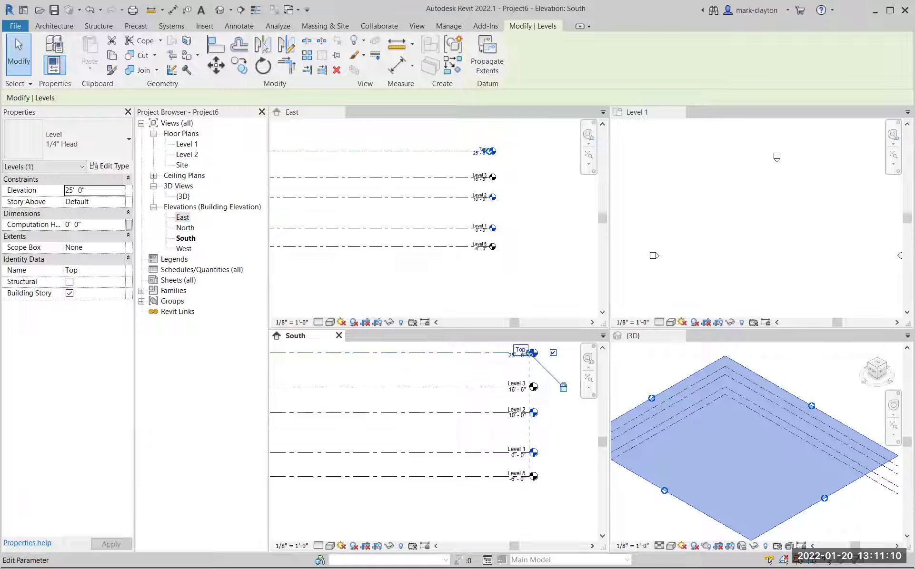
{"action": "left_click", "coordinate": [517, 385]}
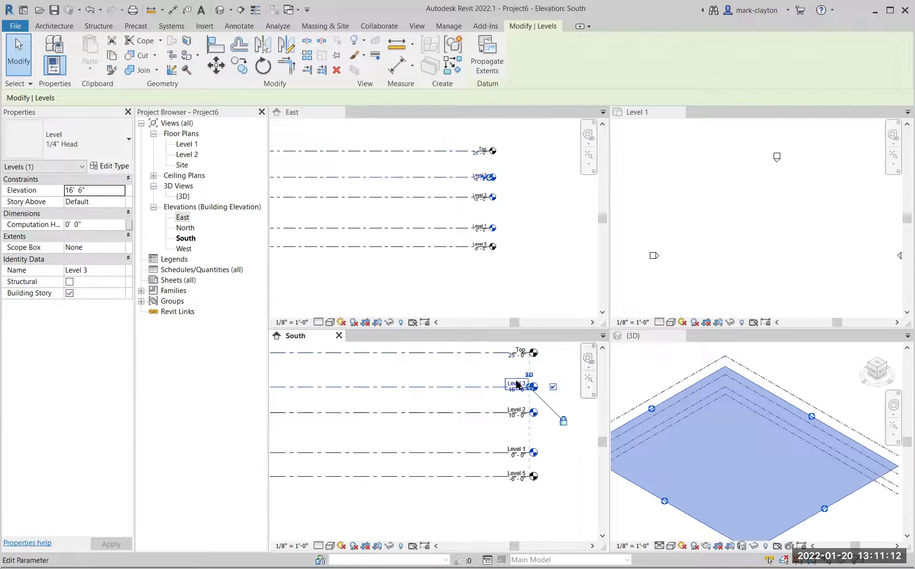
{"action": "left_click", "coordinate": [517, 384]}
{"action": "type", "text": "Eave"}
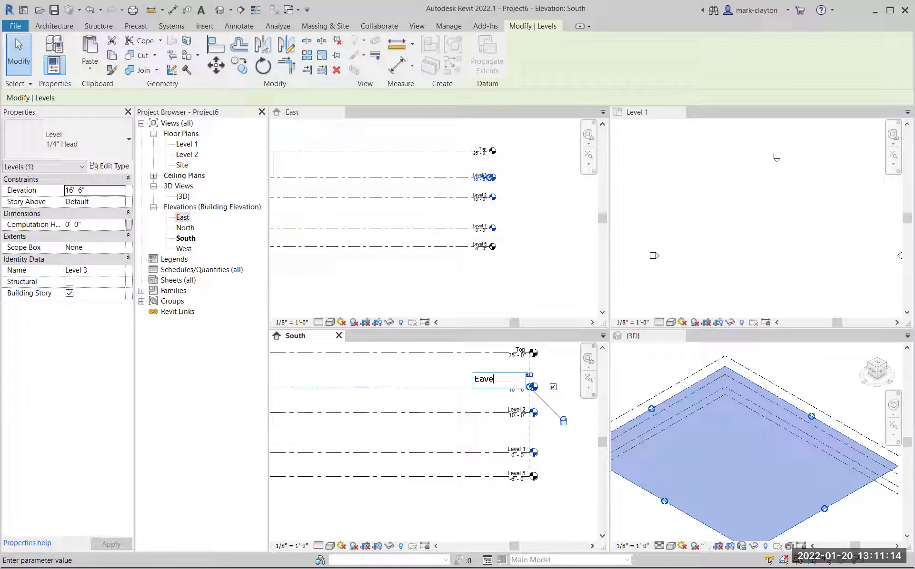
{"action": "key", "text": "Return"}
- Rename Level 2 to Level 02, also renaming its matching views
{"action": "left_click", "coordinate": [517, 410]}
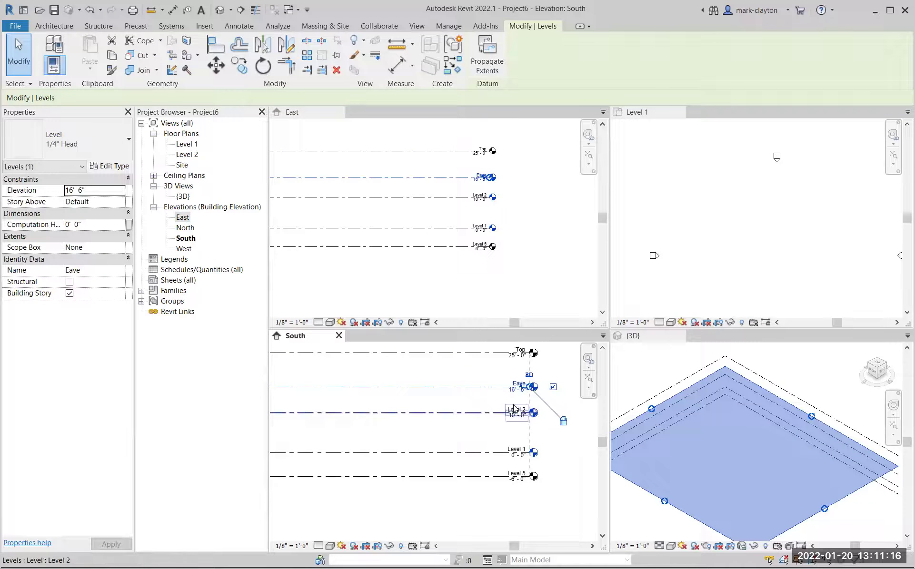
{"action": "left_click", "coordinate": [520, 405]}
{"action": "left_click", "coordinate": [497, 405]}
{"action": "key", "text": "BackSpace"}
{"action": "type", "text": "02"}
{"action": "key", "text": "Return"}
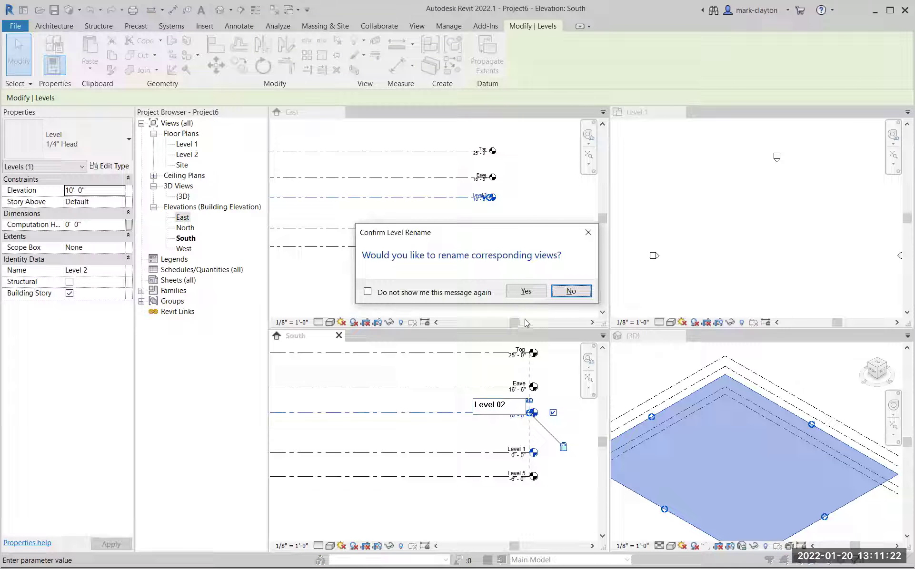
{"action": "left_click", "coordinate": [527, 291]}
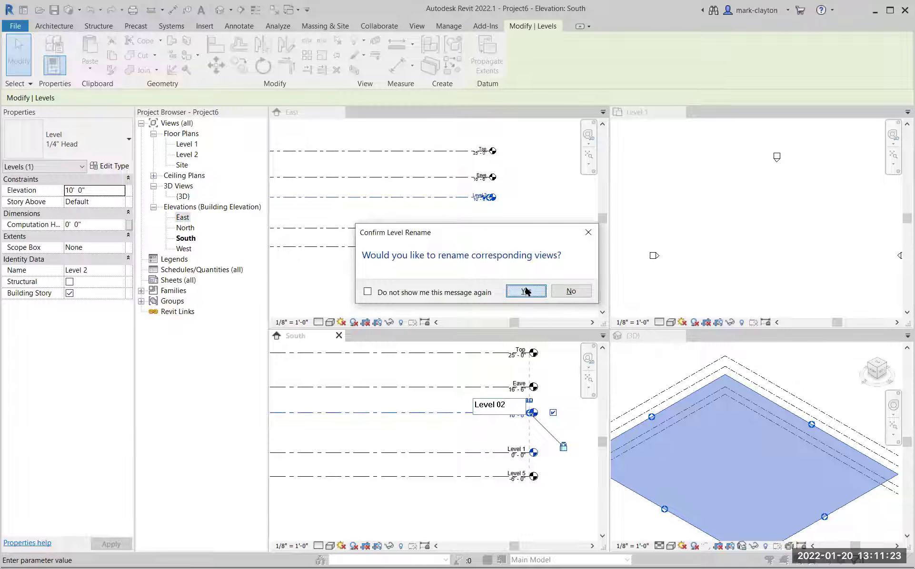
- Rename Level 1 to Level 01 with its views, and Level 5 to Grade
{"action": "left_click", "coordinate": [517, 449]}
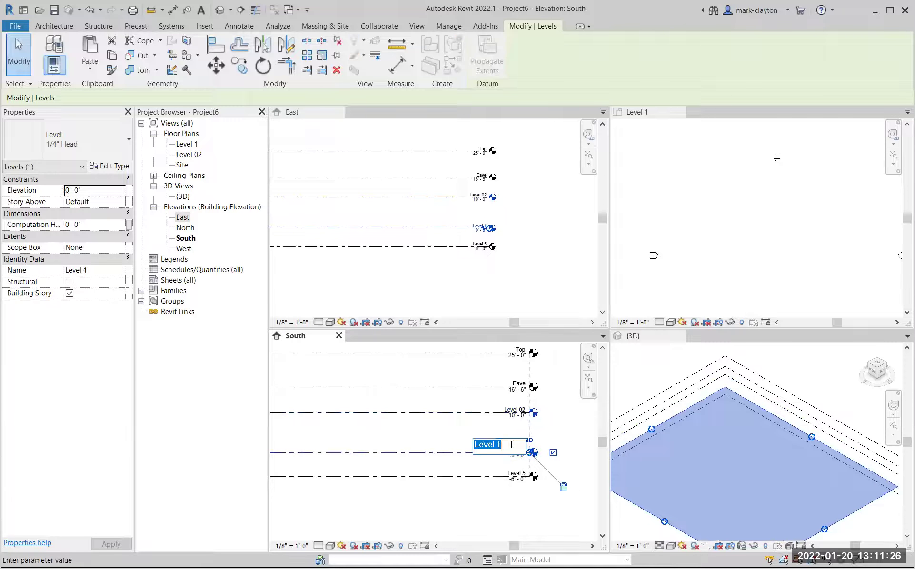
{"action": "left_click", "coordinate": [500, 446]}
{"action": "type", "text": "0"}
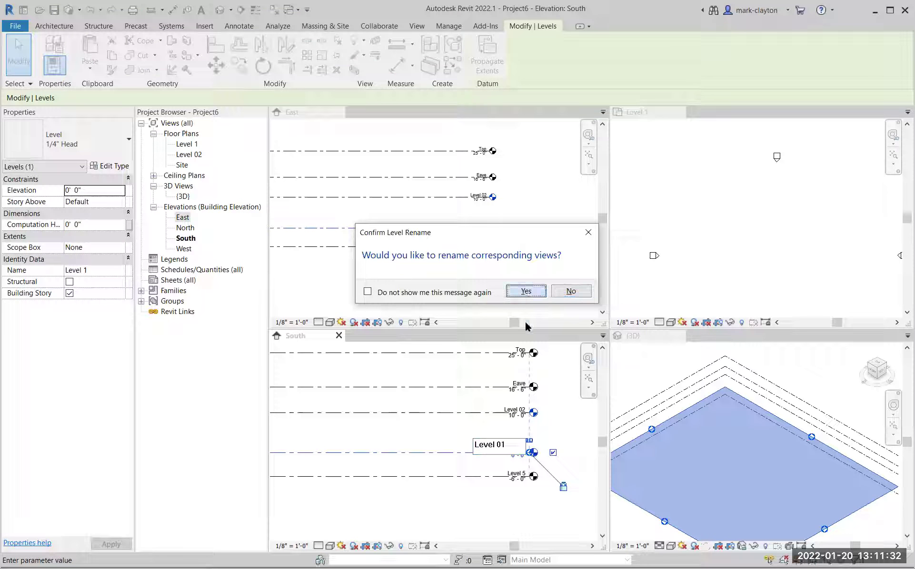
{"action": "key", "text": "Return"}
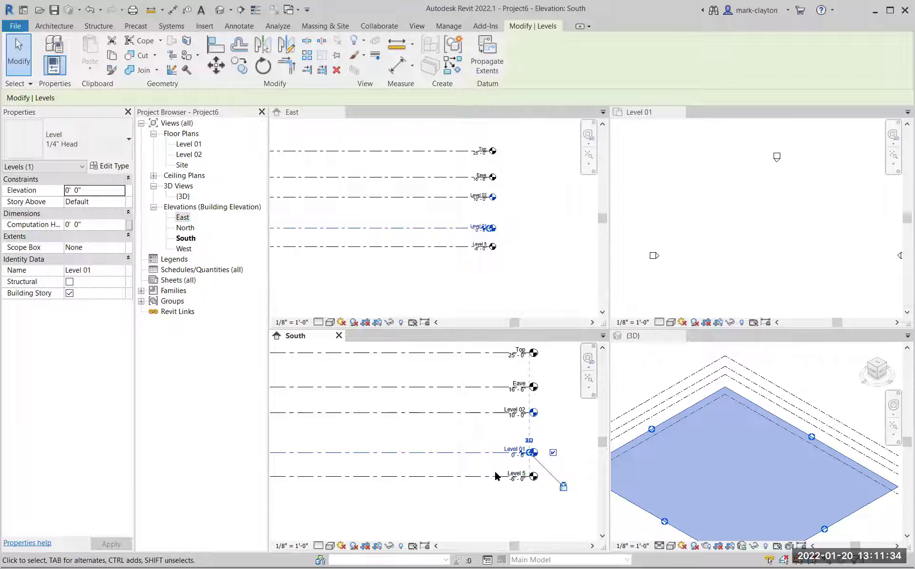
{"action": "left_click", "coordinate": [493, 480]}
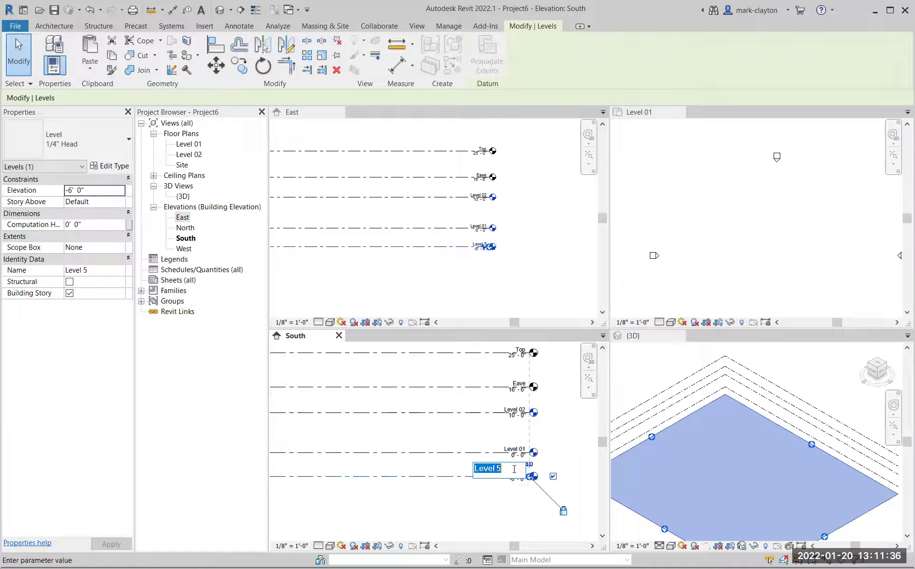
{"action": "type", "text": "Grade"}
{"action": "key", "text": "Return"}
- Set the Level 02 elevation to 12' and check the result
{"action": "left_click", "coordinate": [474, 434]}
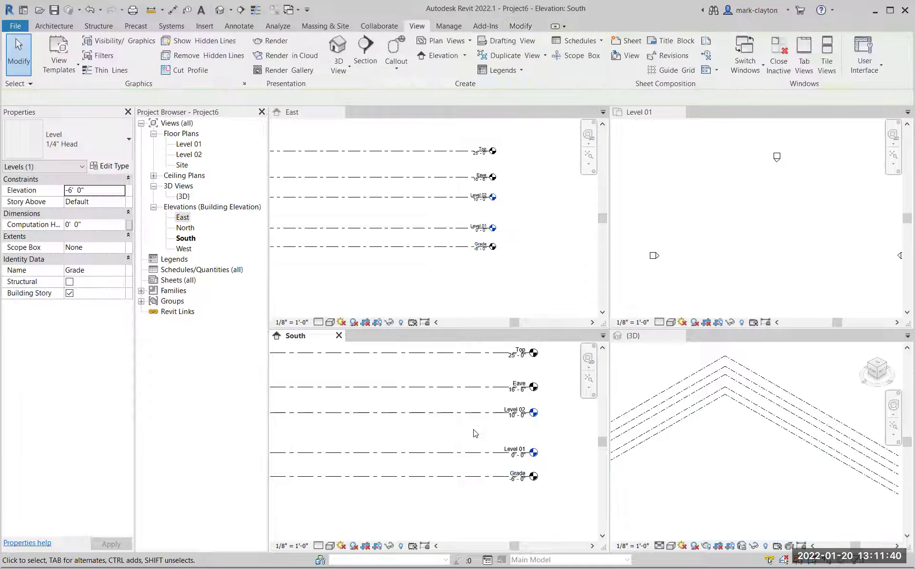
{"action": "left_click", "coordinate": [519, 420]}
{"action": "left_click_drag", "start_coordinate": [518, 420], "coordinate": [515, 425]}
{"action": "left_click", "coordinate": [512, 424]}
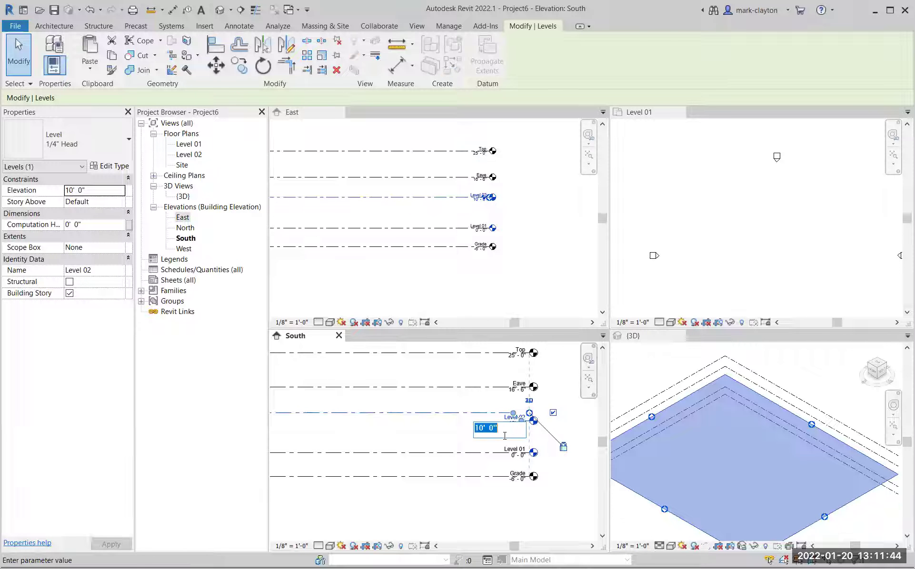
{"action": "type", "text": "12"}
{"action": "key", "text": "Return"}
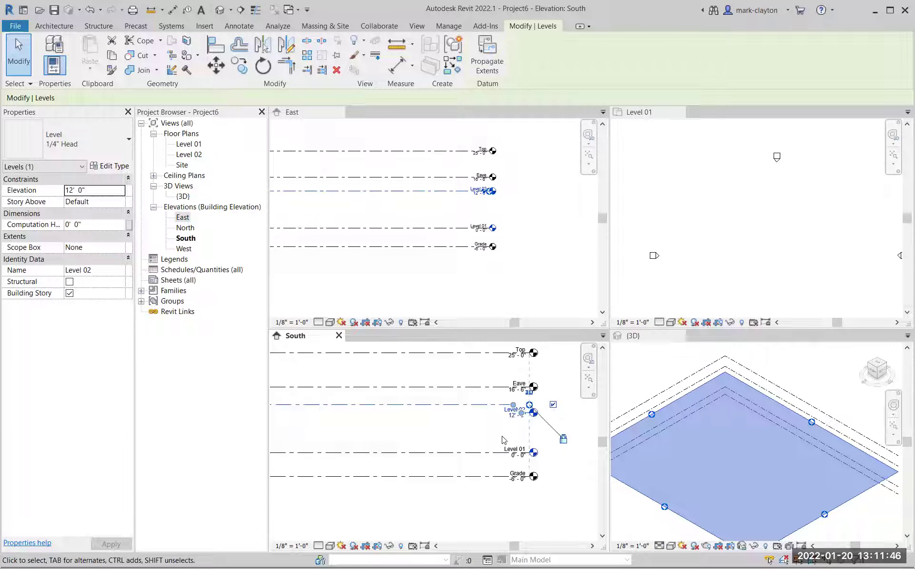
{"action": "left_click", "coordinate": [498, 427]}
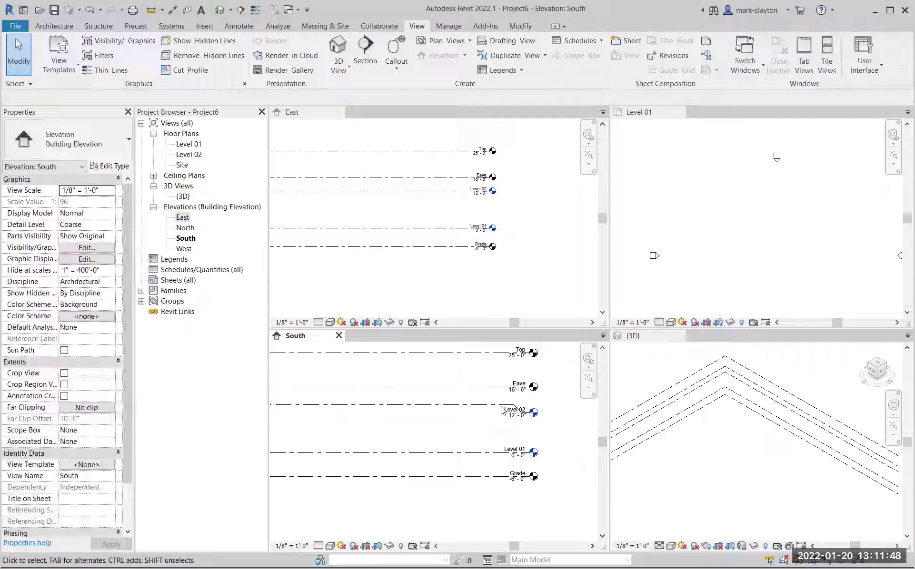
{"action": "scroll", "coordinate": [521, 404], "scroll_direction": "up", "scroll_amount": 1}
{"action": "scroll", "coordinate": [522, 403], "scroll_direction": "up", "scroll_amount": 1}
{"action": "scroll", "coordinate": [476, 421], "scroll_direction": "up", "scroll_amount": 1}
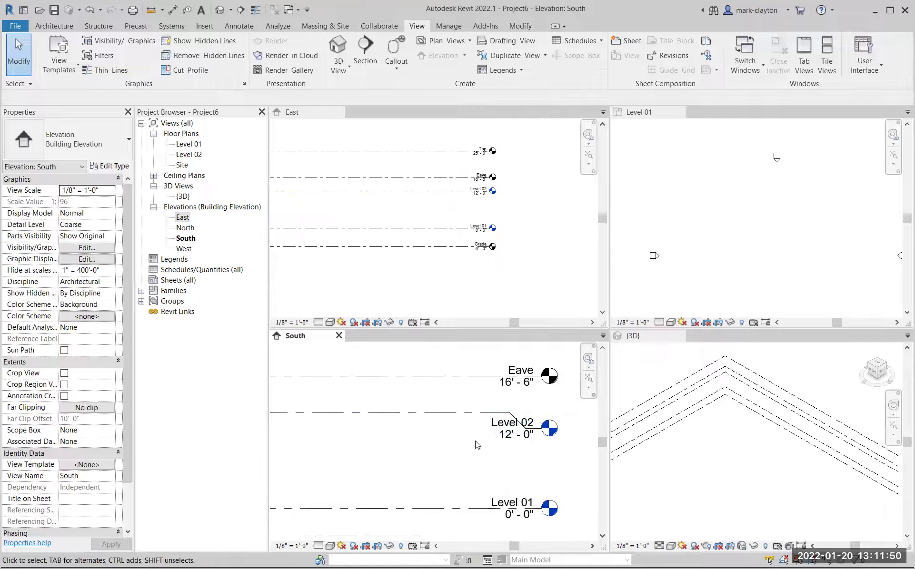
{"action": "left_click", "coordinate": [500, 425]}
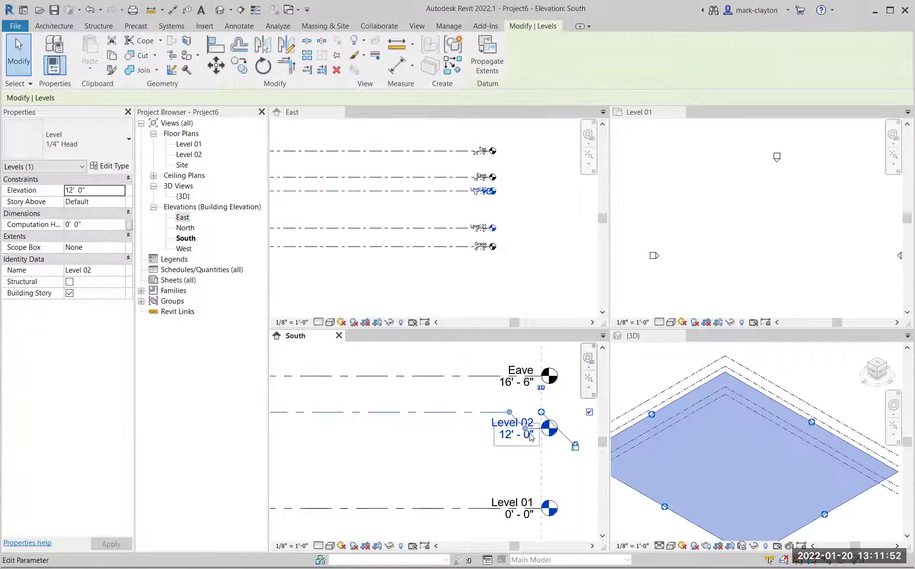
{"action": "left_click", "coordinate": [489, 450]}
{"action": "scroll", "coordinate": [489, 450], "scroll_direction": "down", "scroll_amount": 2}
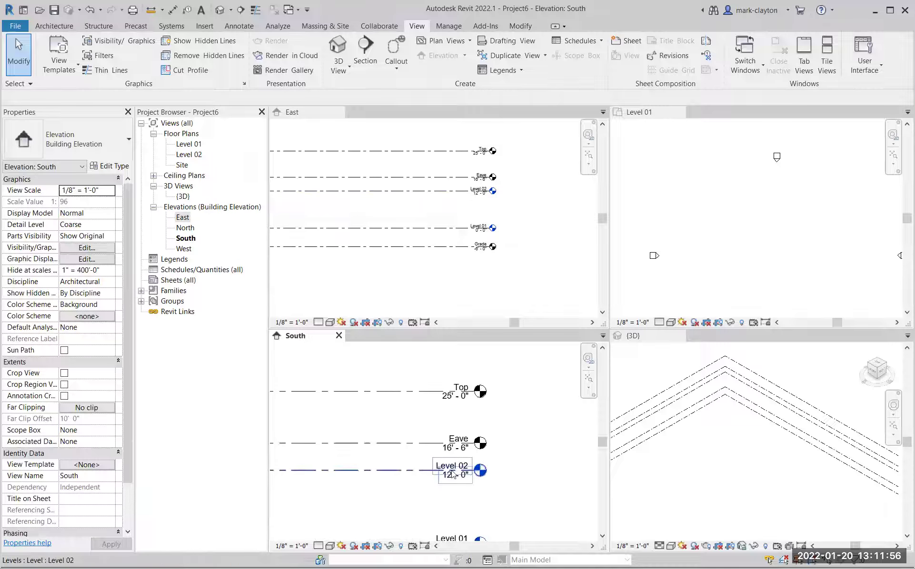
{"action": "scroll", "coordinate": [453, 457], "scroll_direction": "up", "scroll_amount": 2}
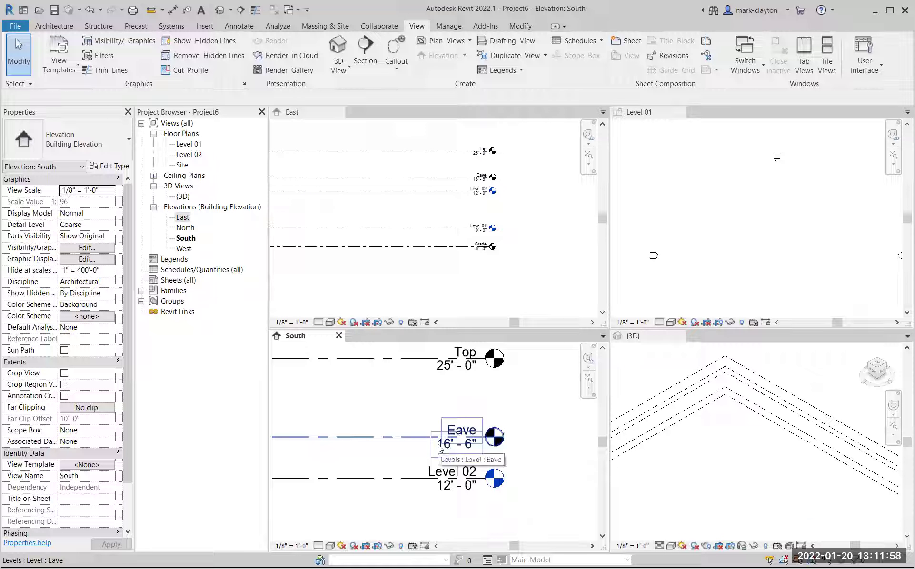
- Set the Eave elevation to 20' and the Top elevation to 26'
{"action": "left_click", "coordinate": [440, 449]}
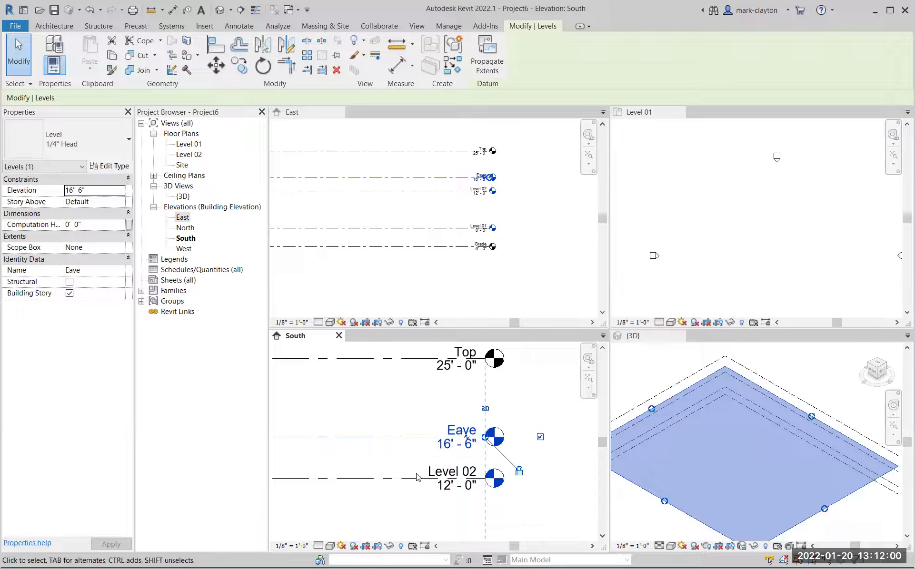
{"action": "scroll", "coordinate": [421, 503], "scroll_direction": "down", "scroll_amount": 2}
{"action": "mouse_move", "coordinate": [421, 502]}
{"action": "middle_mouse_down"}
{"action": "mouse_move", "coordinate": [400, 381]}
{"action": "mouse_move", "coordinate": [401, 473]}
{"action": "middle_mouse_up"}
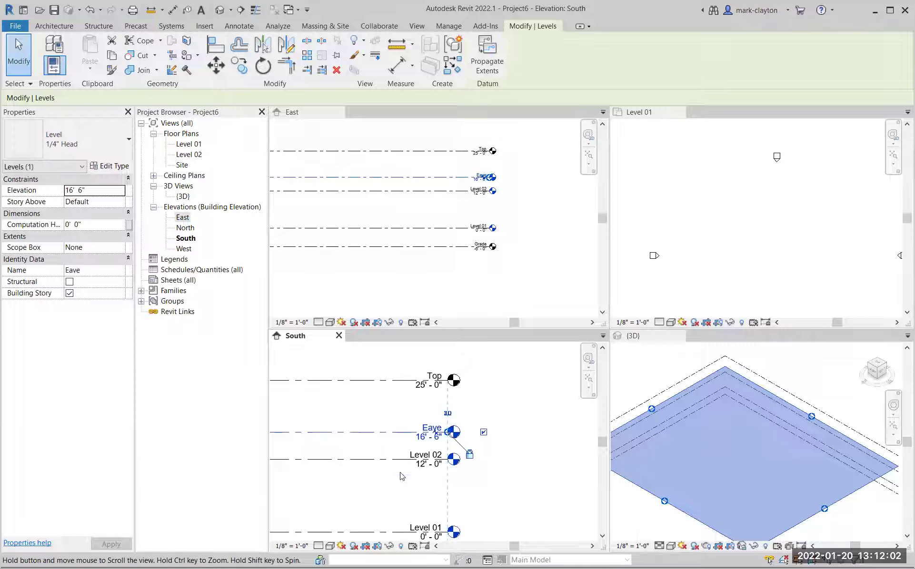
{"action": "left_click", "coordinate": [425, 438]}
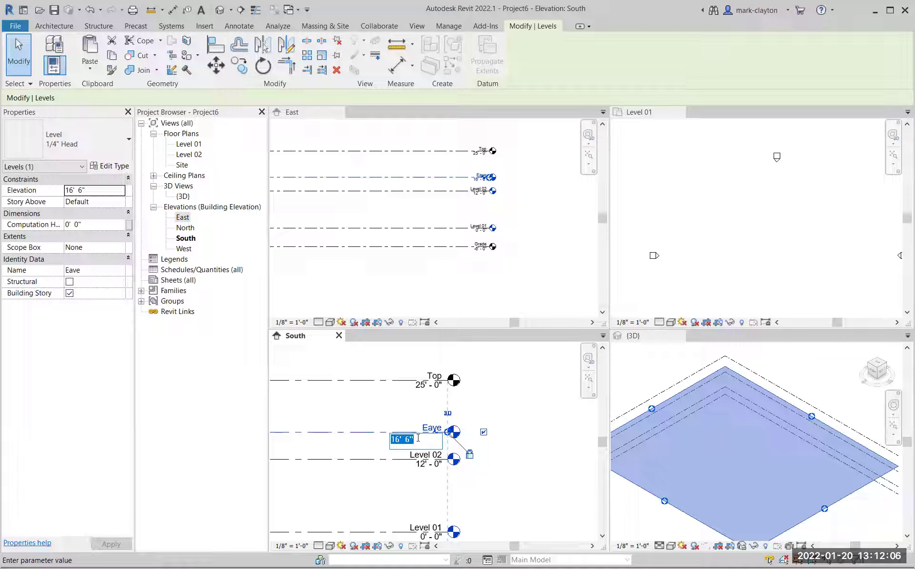
{"action": "type", "text": "20"}
{"action": "key", "text": "Return"}
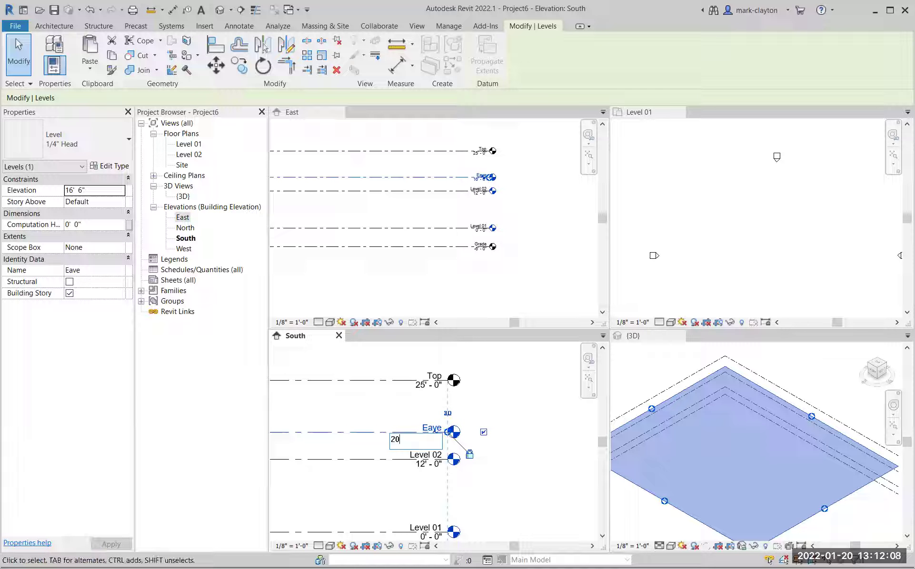
{"action": "left_click", "coordinate": [422, 387]}
{"action": "type", "text": "26"}
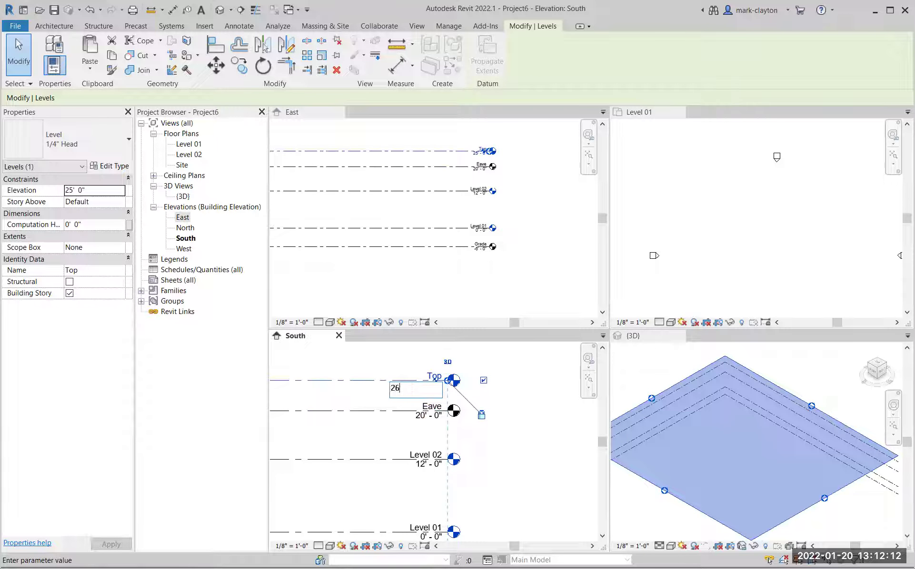
{"action": "key", "text": "Return"}
- Set the Grade elevation to -1' and clear the selection
{"action": "scroll", "coordinate": [412, 427], "scroll_direction": "down", "scroll_amount": 2}
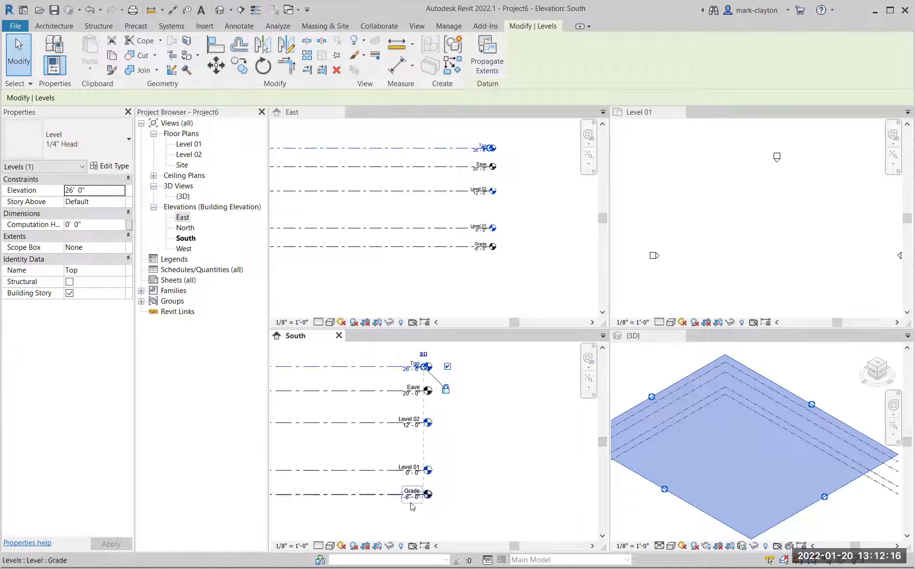
{"action": "left_click", "coordinate": [409, 504]}
{"action": "type", "text": "-1"}
{"action": "key", "text": "Return"}
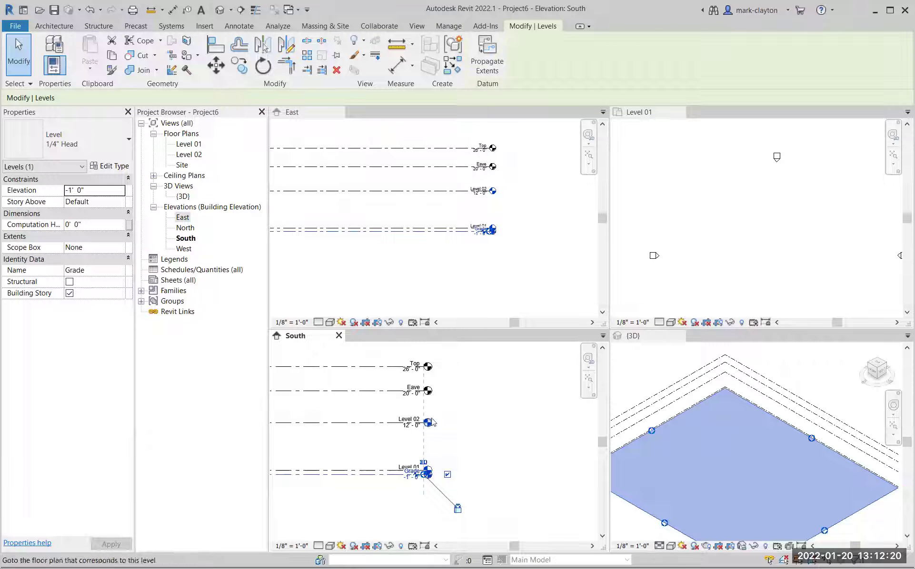
{"action": "scroll", "coordinate": [474, 409], "scroll_direction": "up", "scroll_amount": 1}
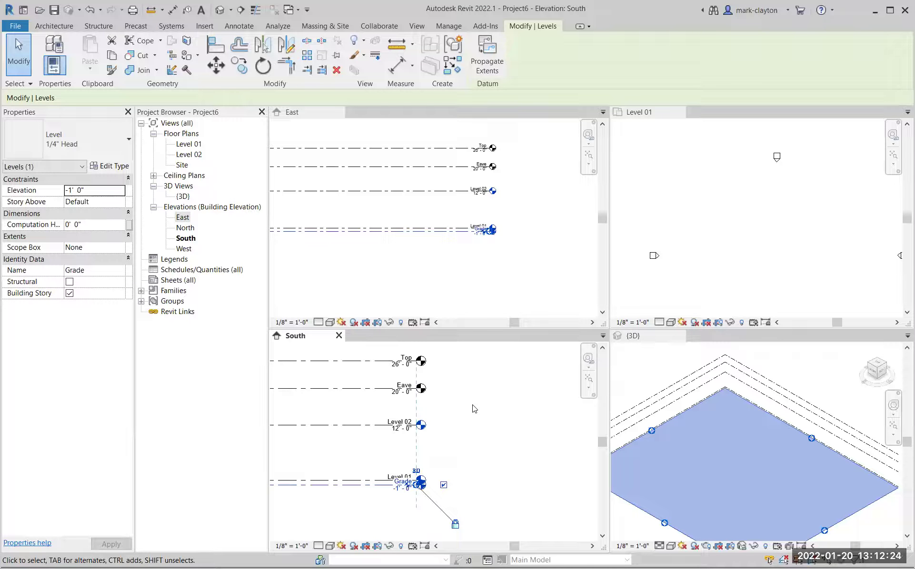
{"action": "key", "text": "Escape"}
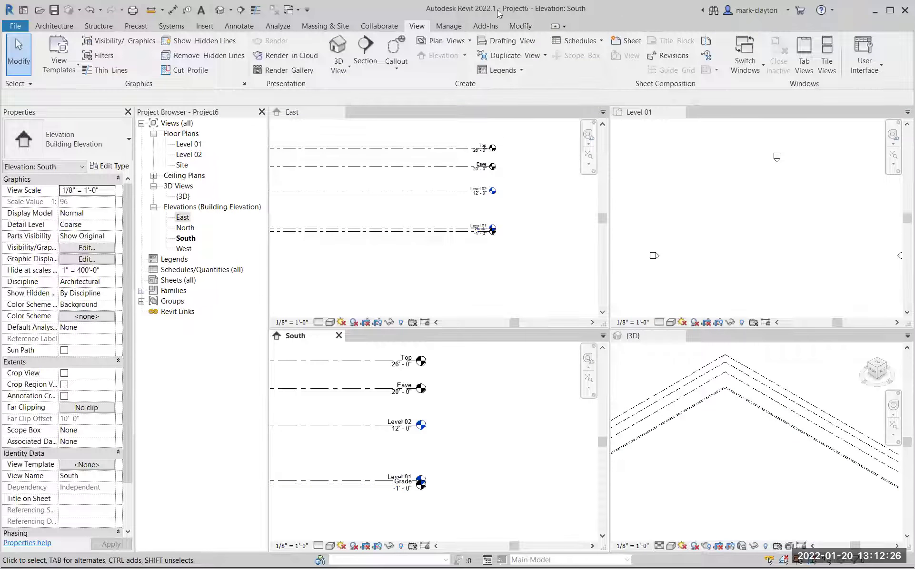
- Create new floor plans for the Eave, Grade and Top levels
{"action": "left_click", "coordinate": [465, 41]}
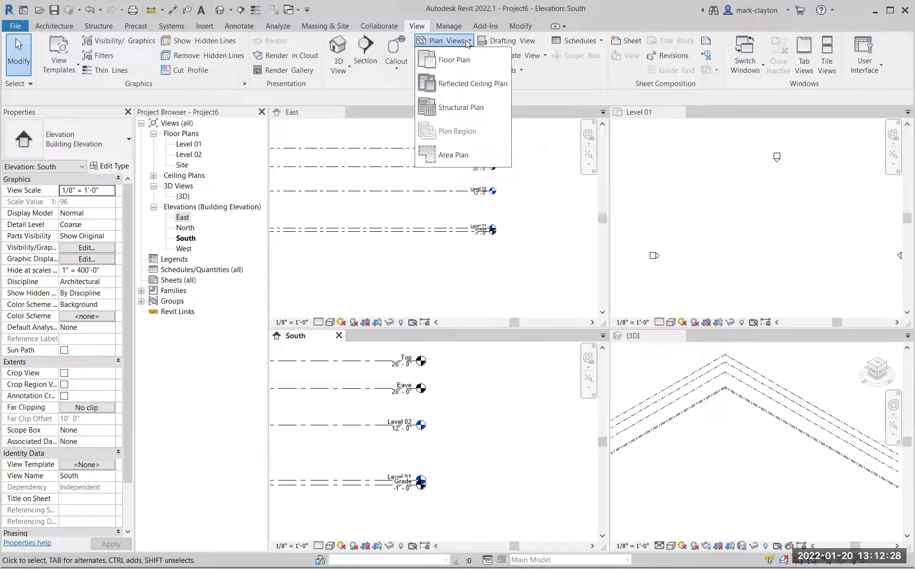
{"action": "left_click", "coordinate": [459, 58]}
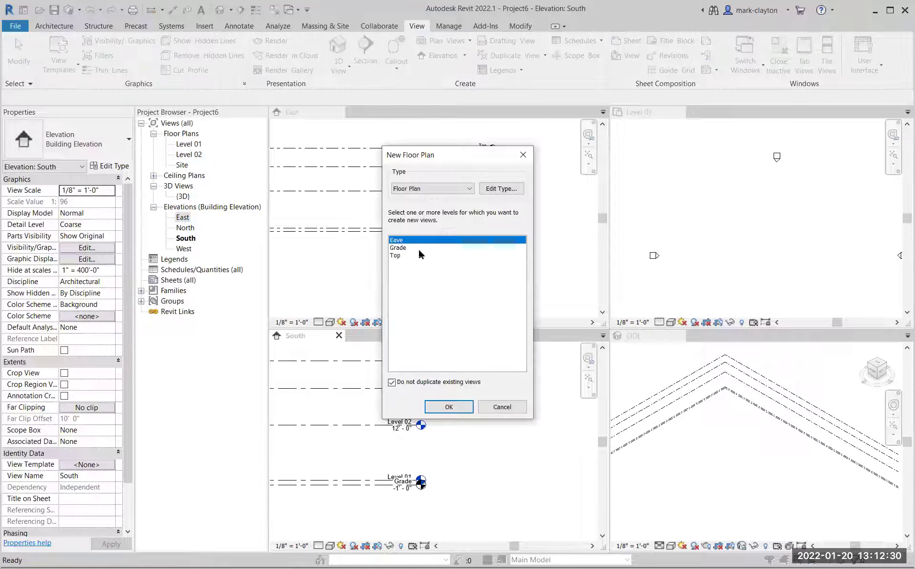
{"action": "left_click", "coordinate": [406, 256], "text": "shift"}
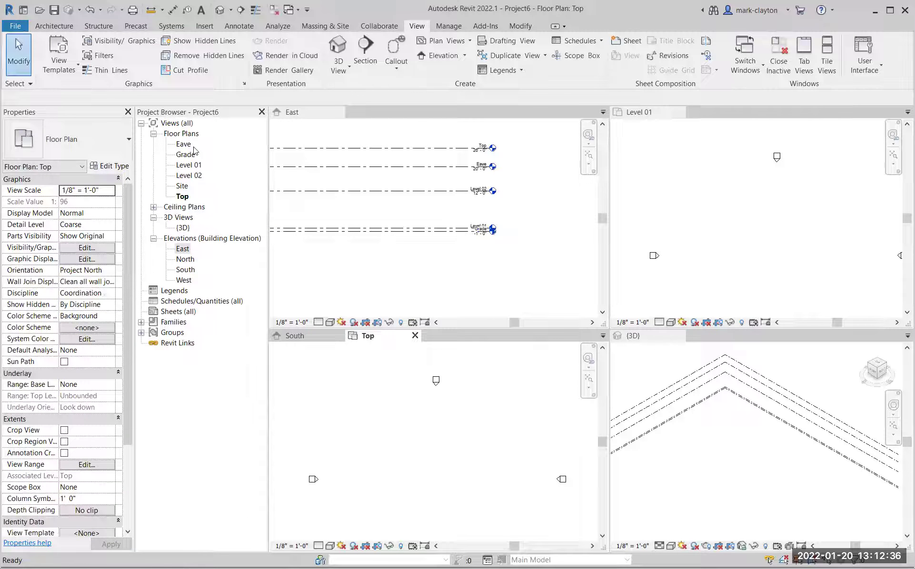
{"action": "left_click", "coordinate": [184, 144]}
- Review the new floor plans in the Project Browser and make the East elevation active
{"action": "left_click", "coordinate": [188, 167]}
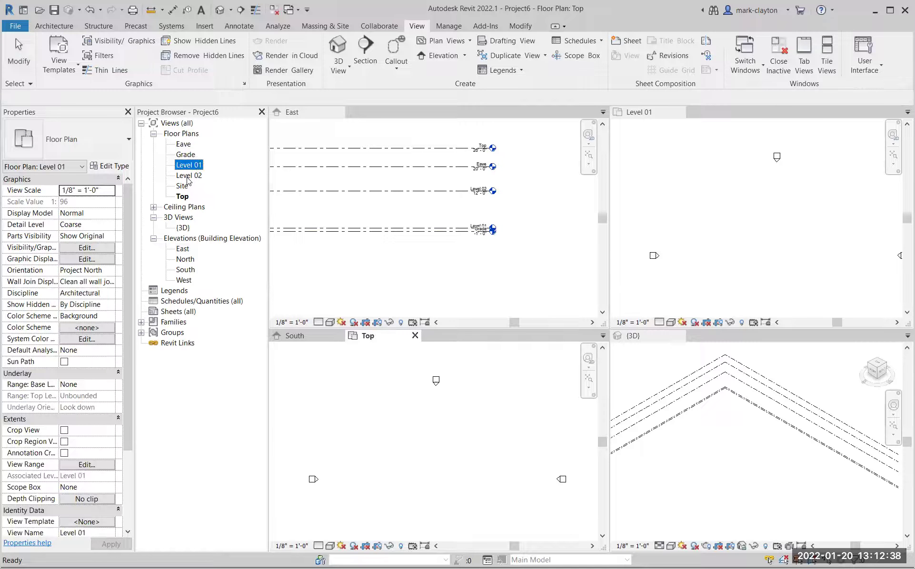
{"action": "left_click", "coordinate": [186, 187]}
{"action": "left_click", "coordinate": [183, 228]}
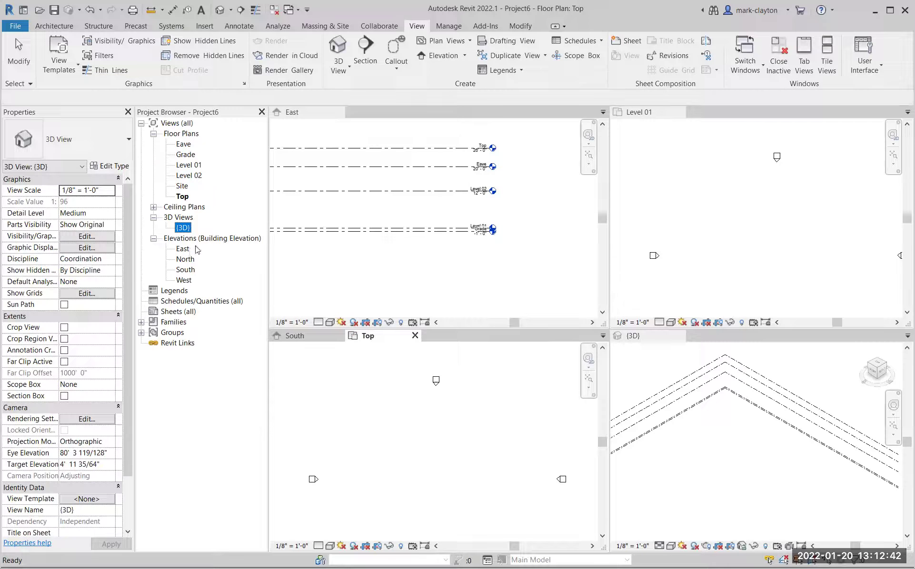
{"action": "left_click", "coordinate": [458, 230]}
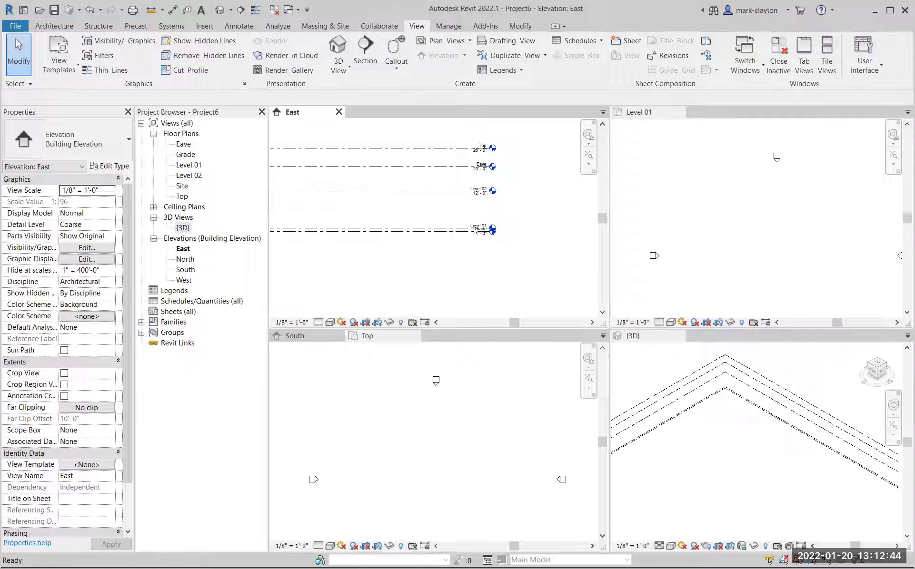